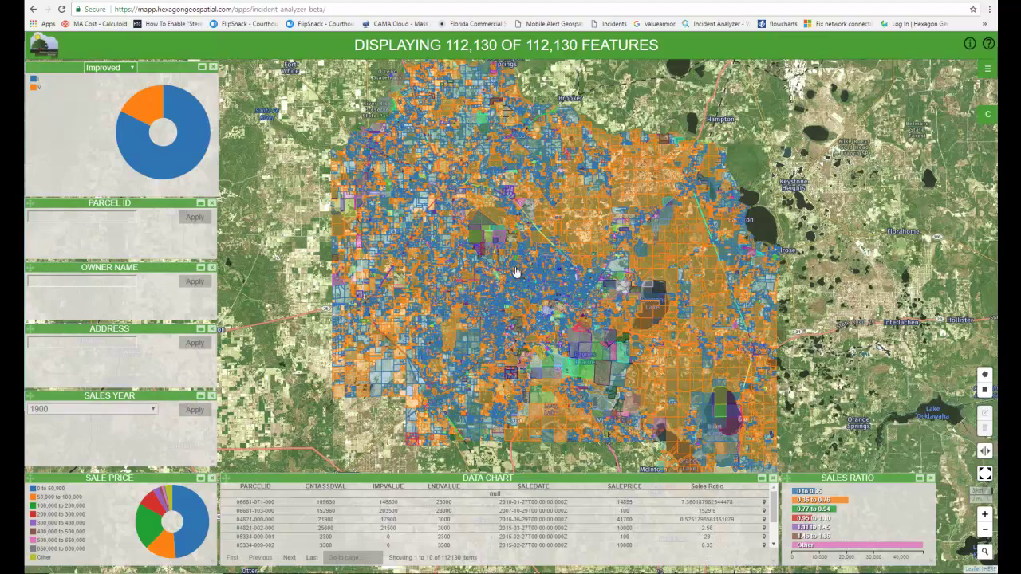
Filter the map to the V parcels and to the I parcels in turn, clearing each filter again.
scroll(512, 259, up, 3)
scroll(515, 266, up, 2)
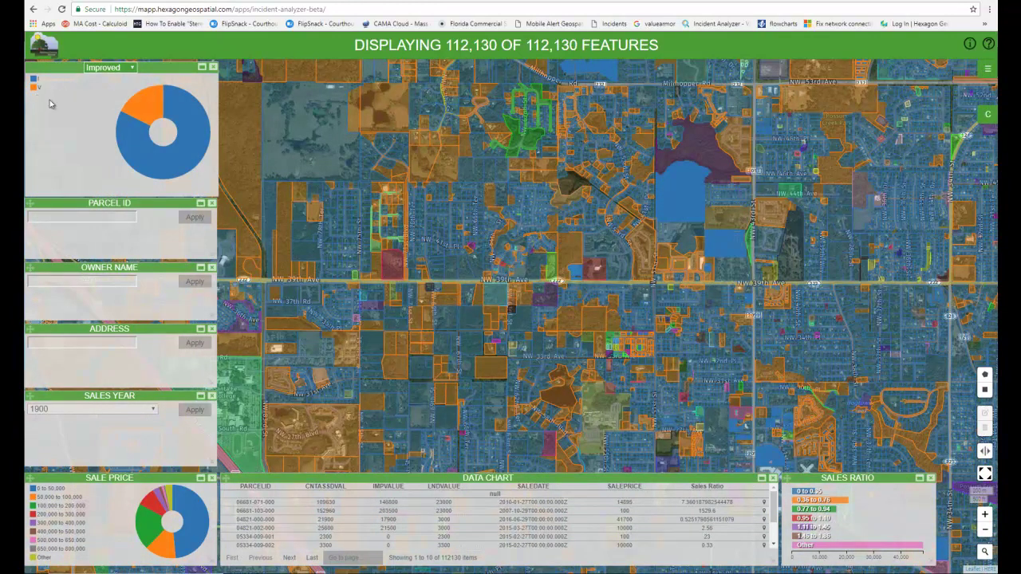
mouse_move(114, 130)
click(147, 108)
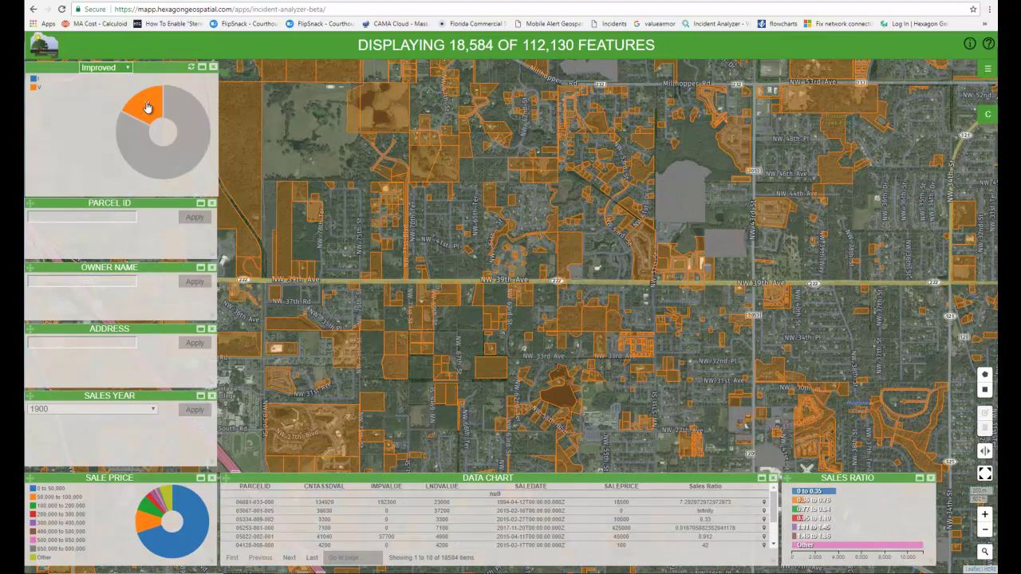
click(147, 108)
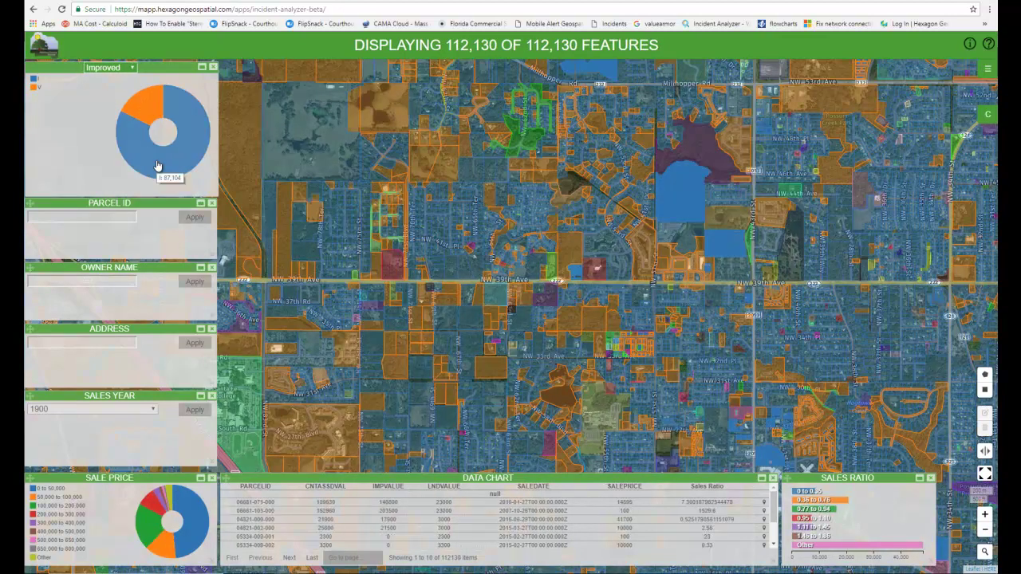
click(157, 166)
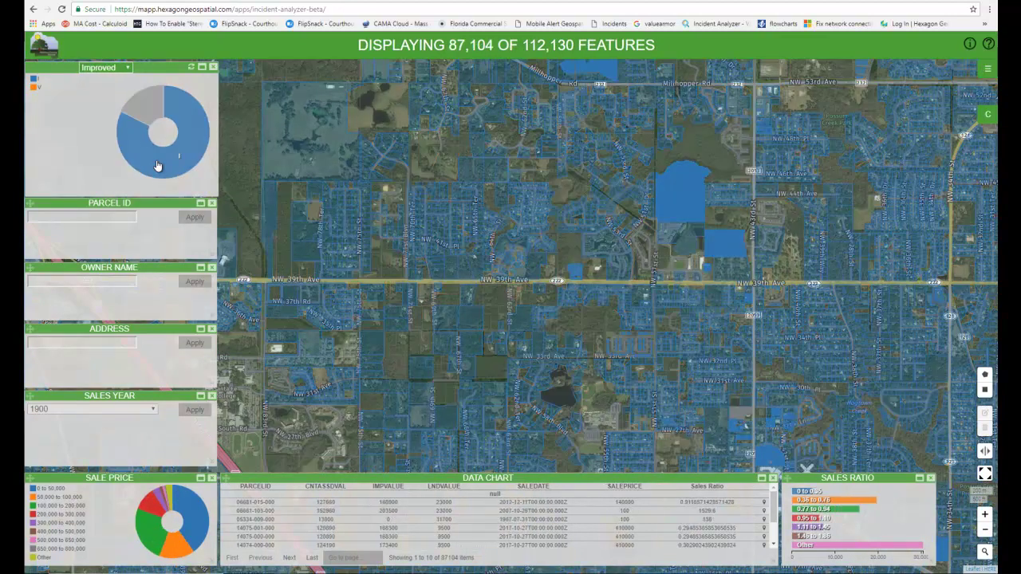
click(157, 166)
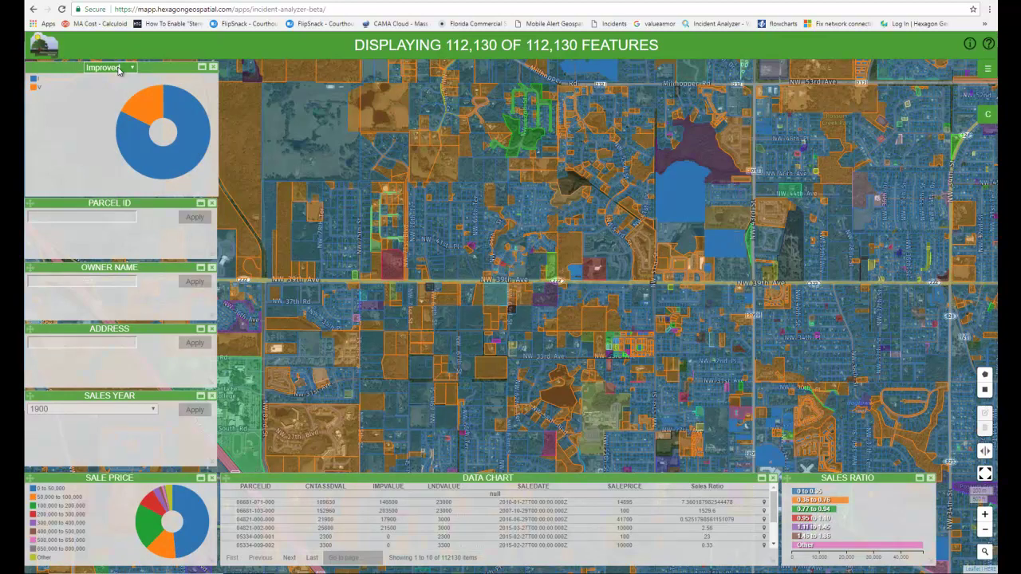
Check the chart's attribute choices, keep Improved, and view the alternate dashboard with map sheet, use code and appraised value before returning to the map.
click(118, 69)
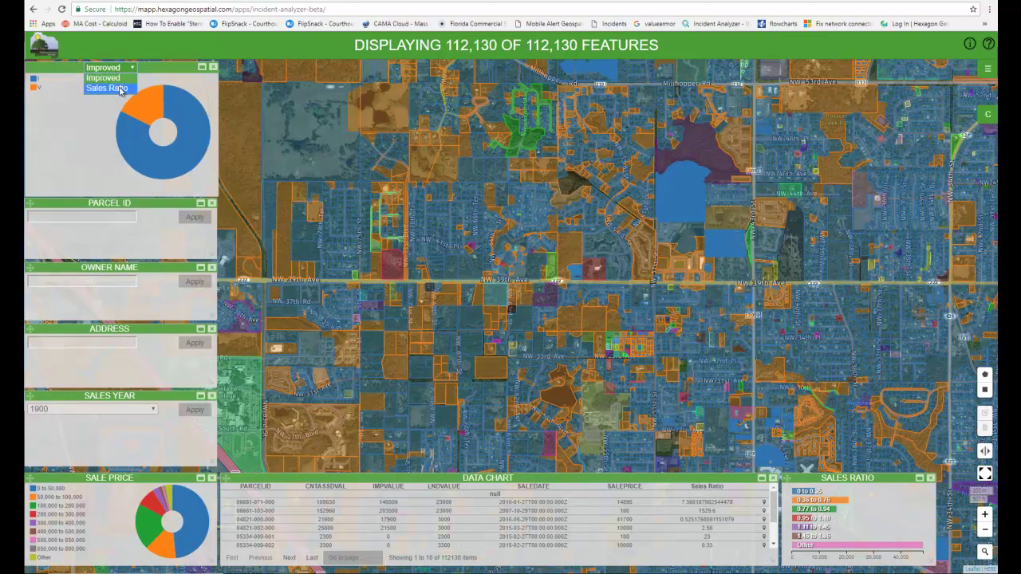
click(121, 77)
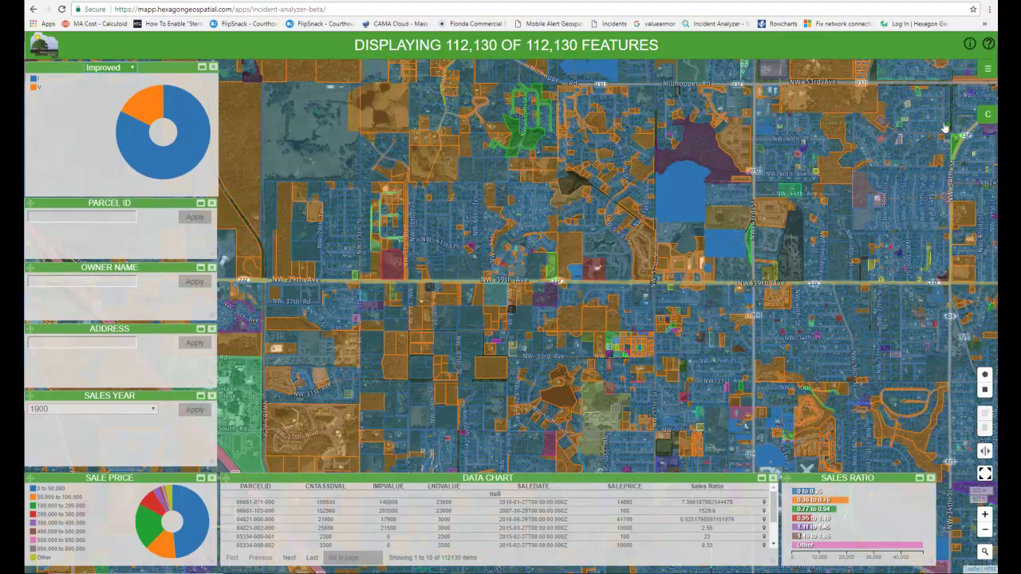
click(990, 116)
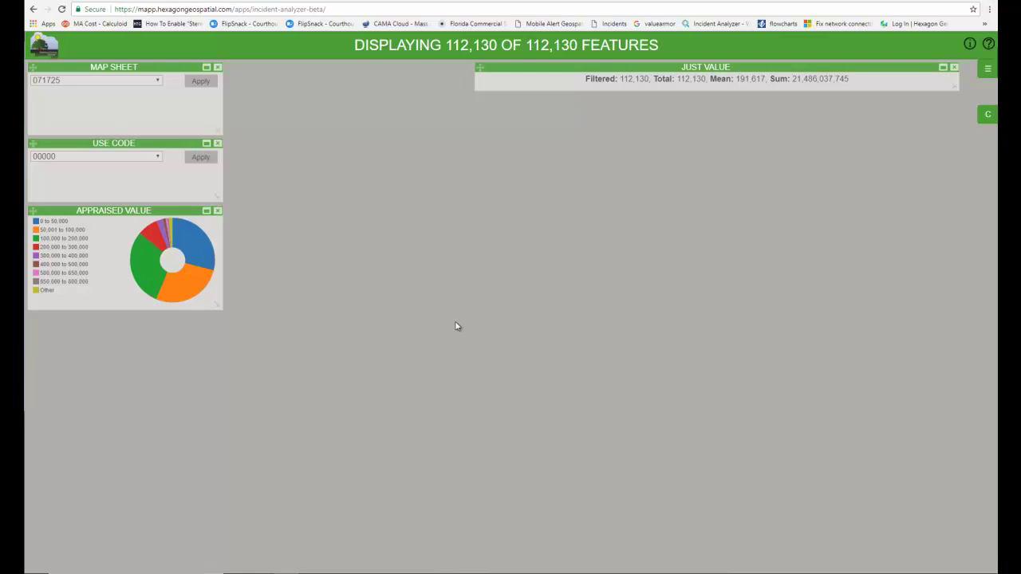
click(988, 116)
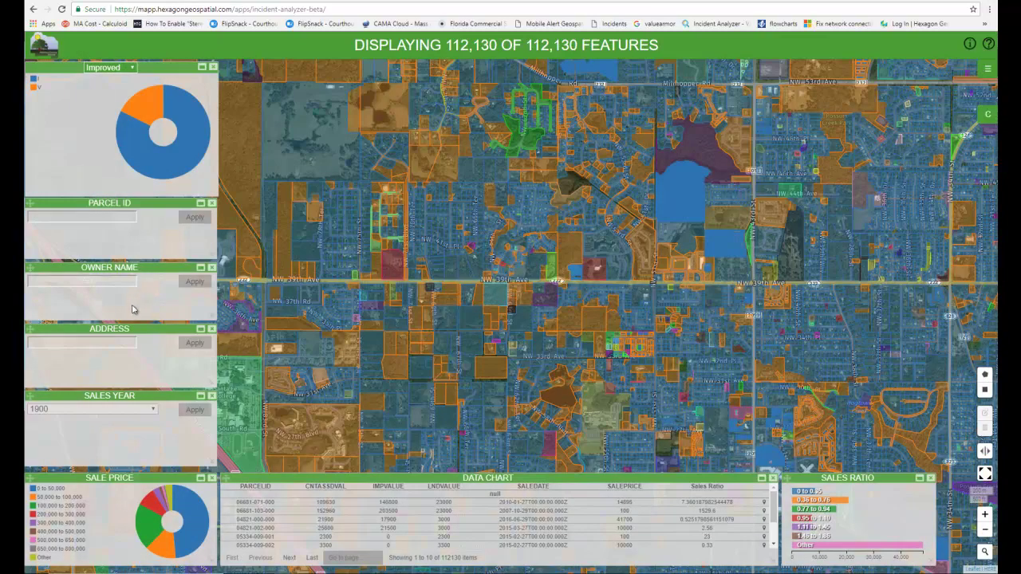
Filter the parcels by owner name using a suggested owner's full name and zoom to the matching parcel.
click(89, 216)
click(78, 280)
text(smith)
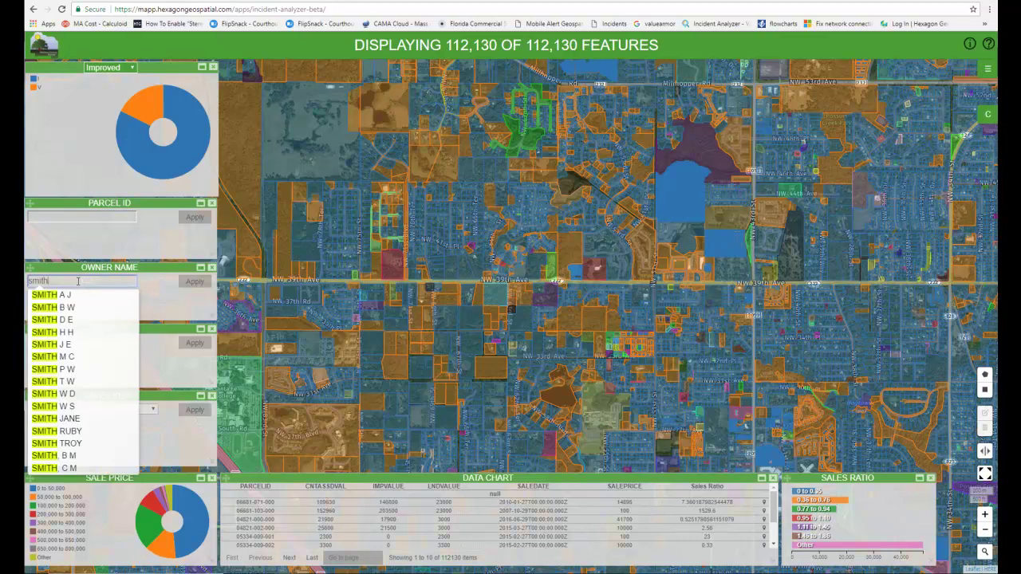
click(68, 419)
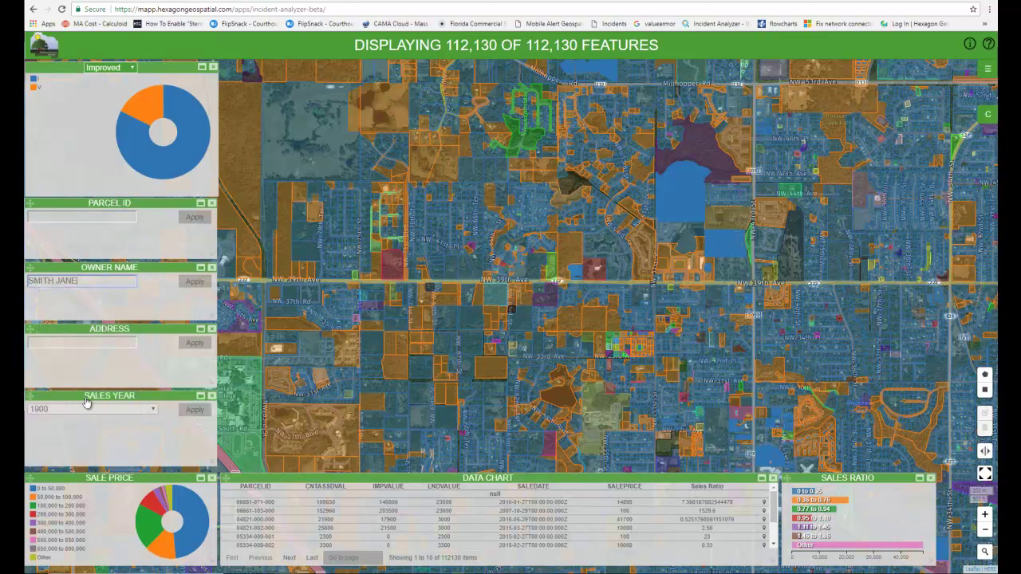
click(192, 284)
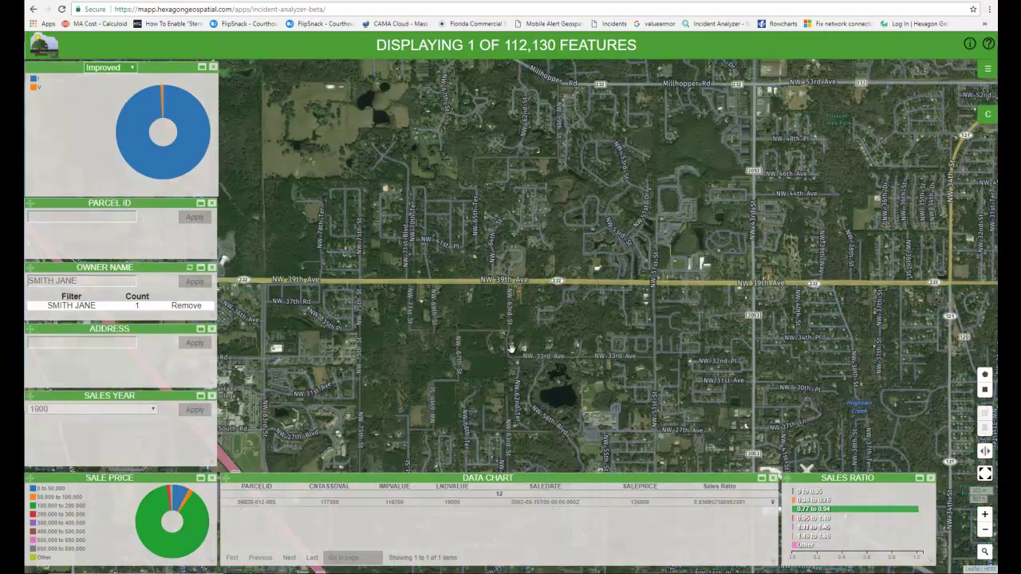
click(981, 473)
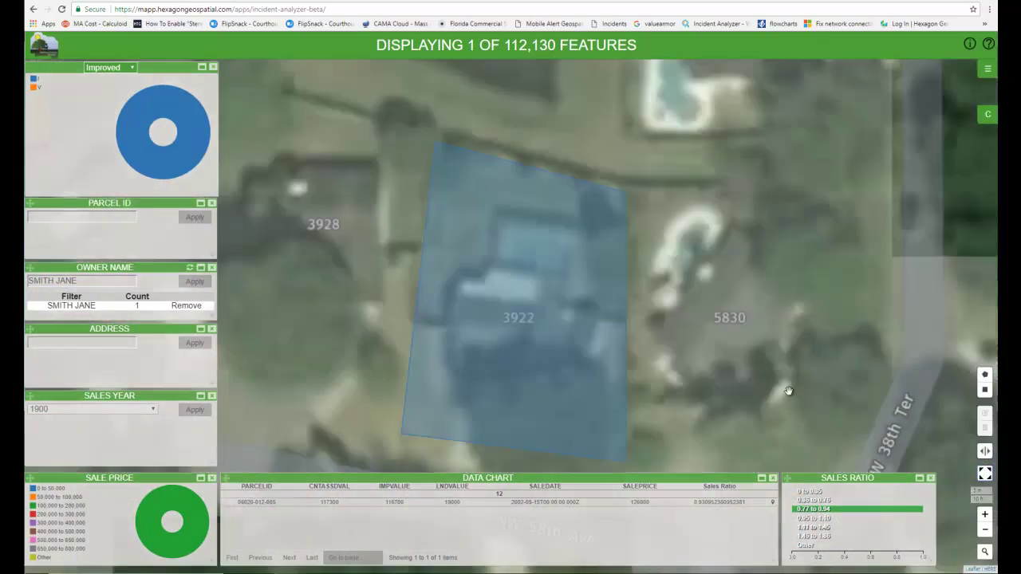
drag(662, 305, 675, 281)
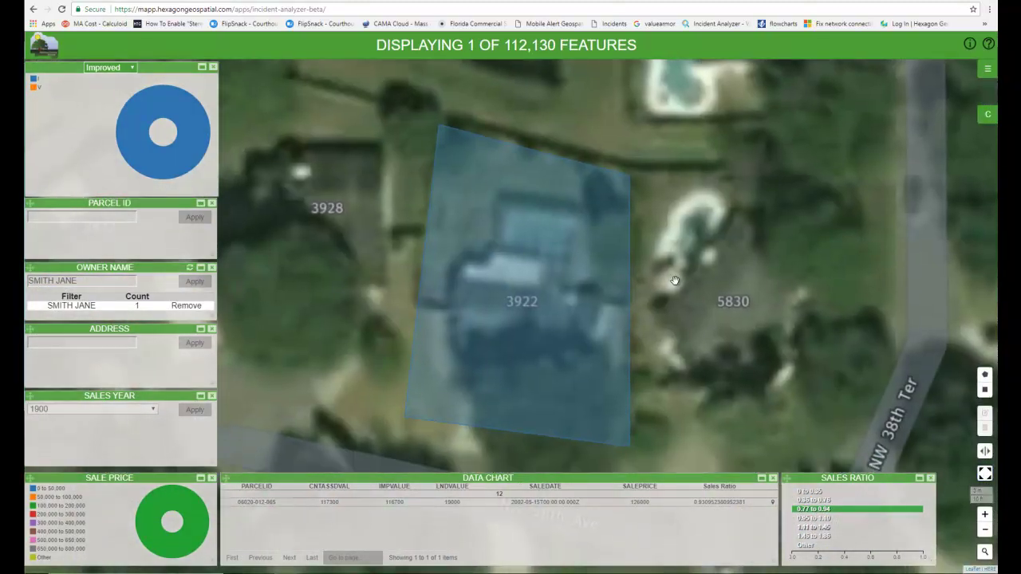
Examine the parcel's attribute details and its linked property appraiser record, and return to the map.
click(511, 269)
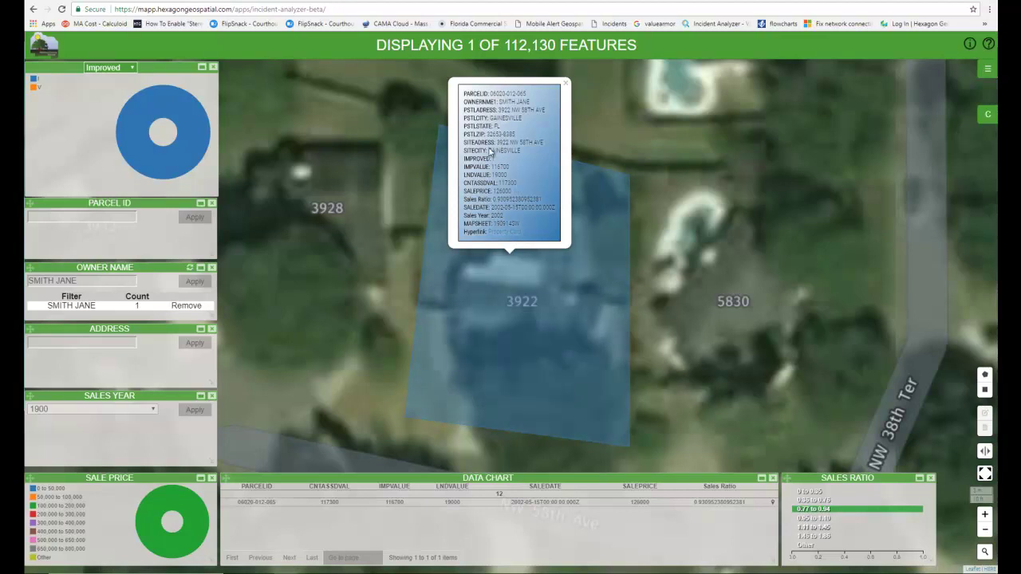
click(506, 233)
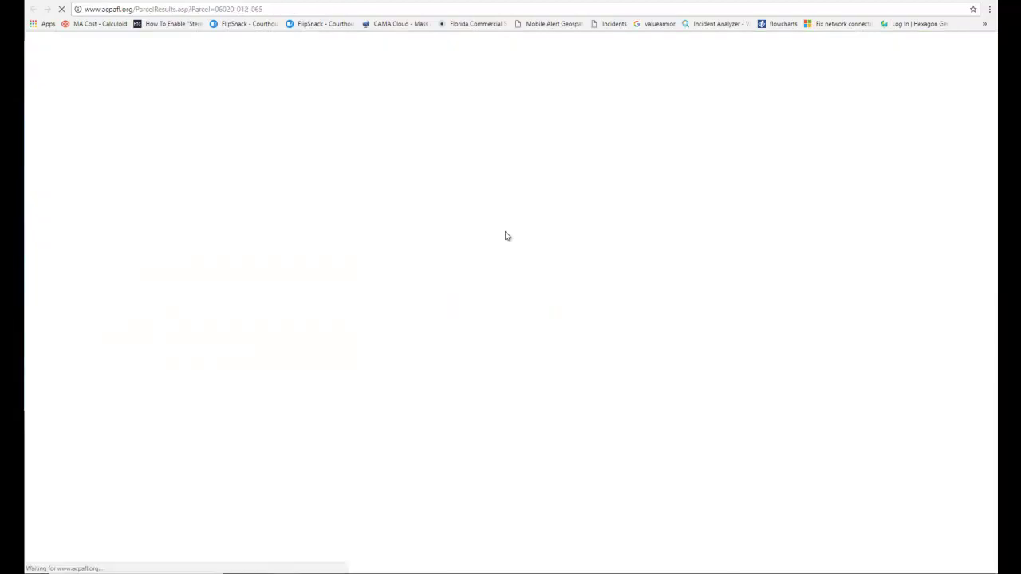
scroll(505, 236, down, 12)
scroll(506, 235, up, 12)
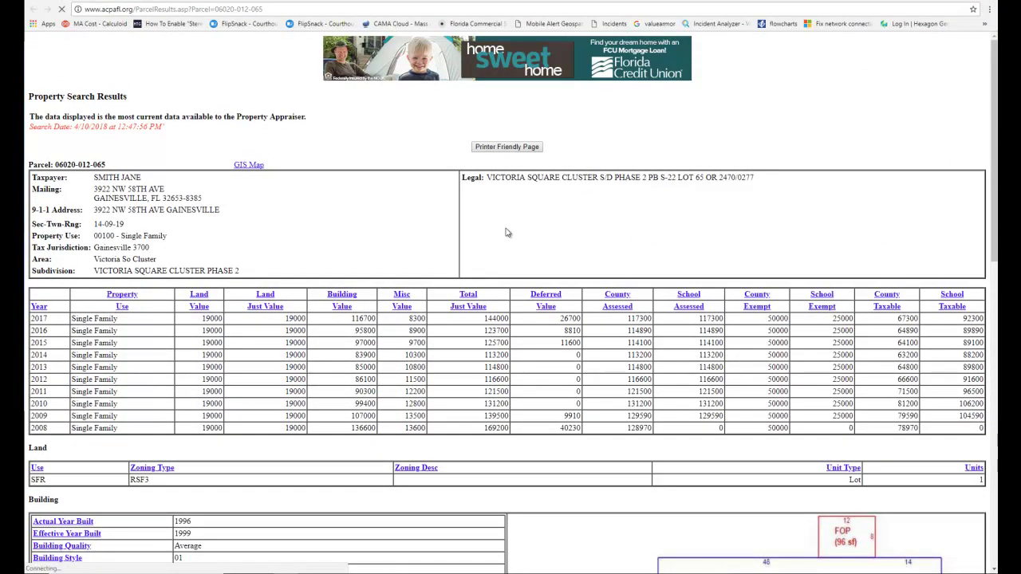
click(318, 2)
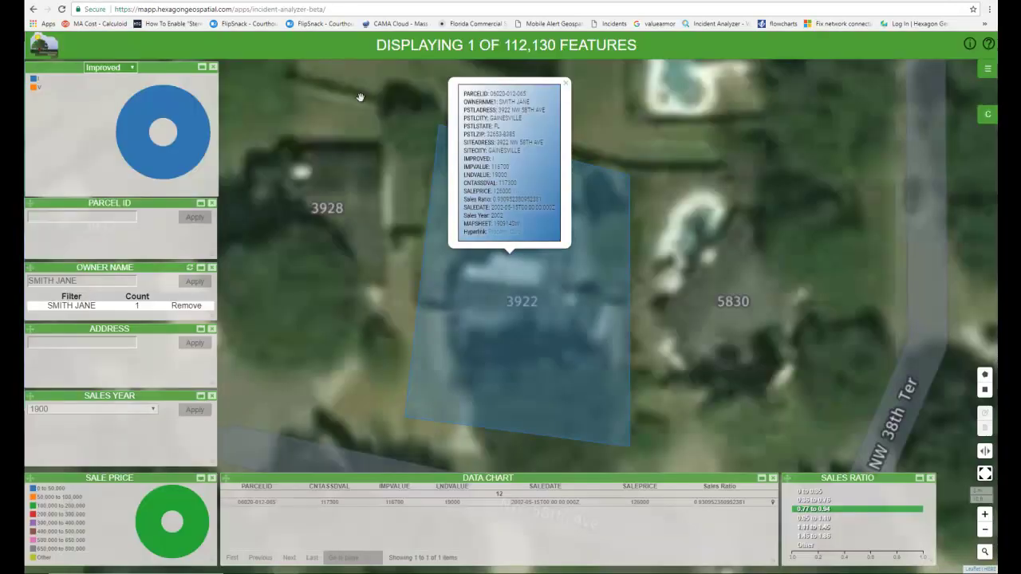
Replace the owner name filter with a filter for the pasted parcel ID and zoom to that parcel.
click(566, 86)
click(190, 269)
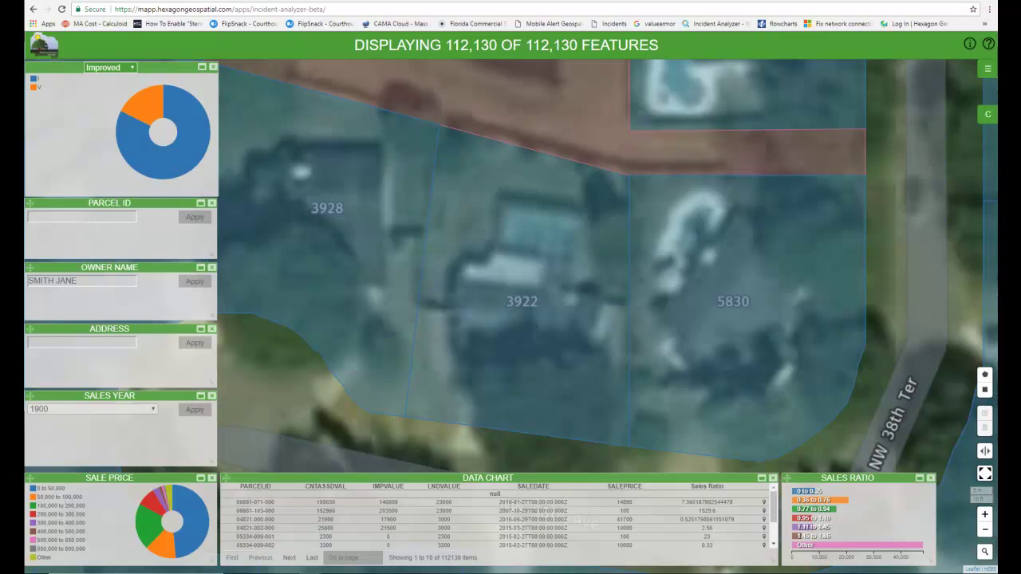
right_click(46, 212)
click(79, 268)
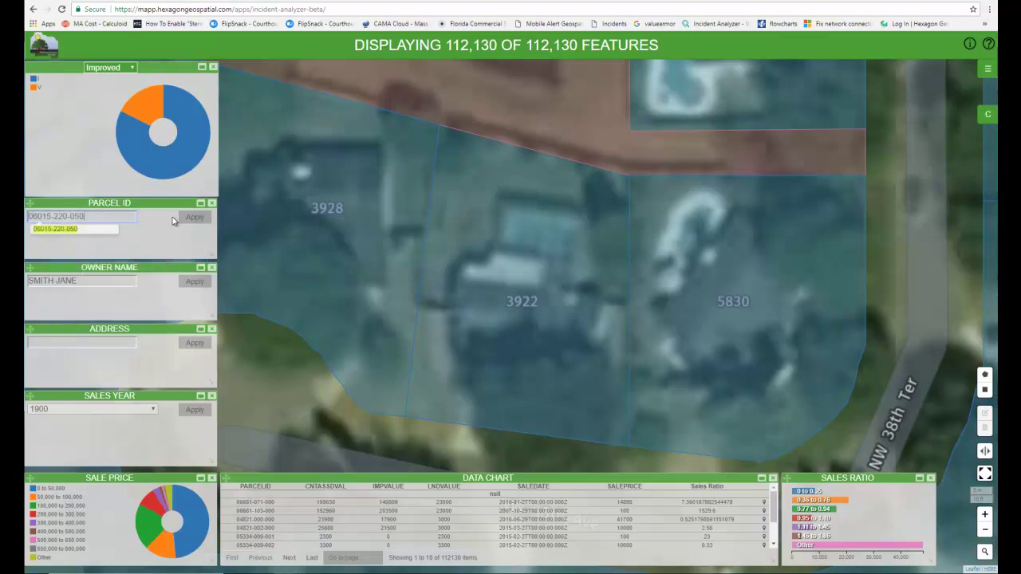
click(111, 231)
click(195, 219)
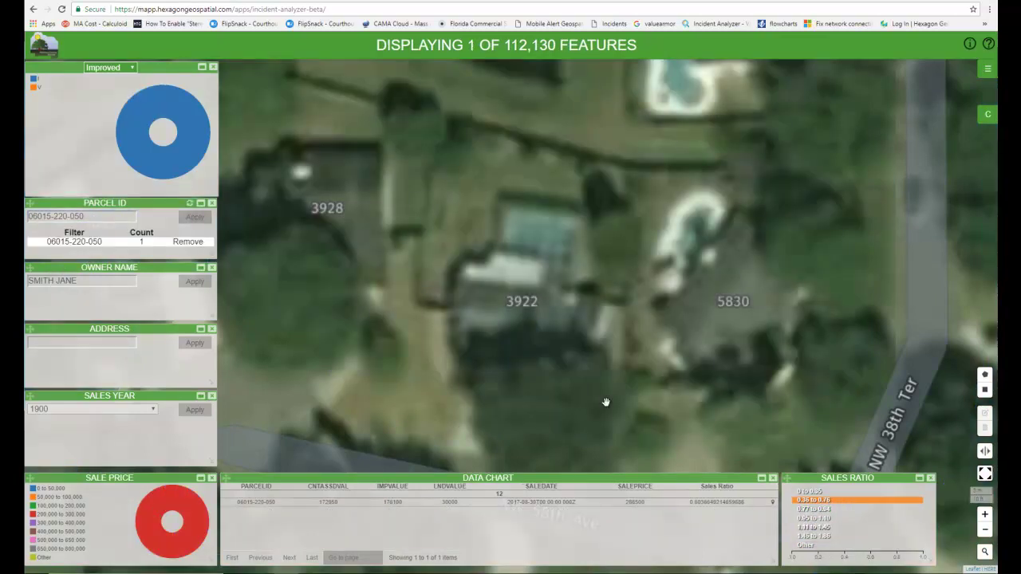
click(985, 474)
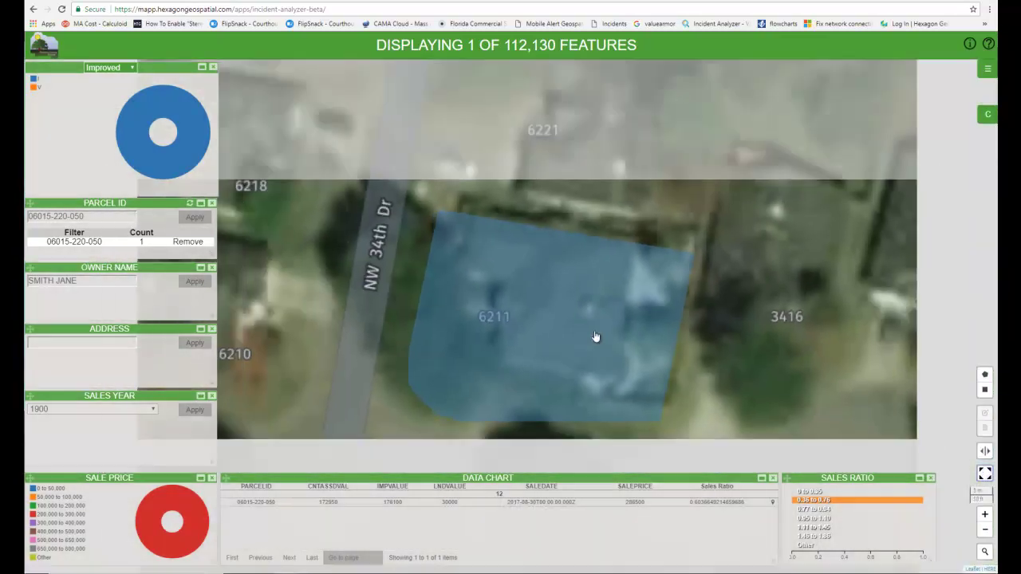
Draw a rectangular area filter around the parcel's neighborhood, from NW 37th St to NW 33rd Ter and from NW 64th Ln to below NW 60th Ln.
scroll(596, 337, down, 3)
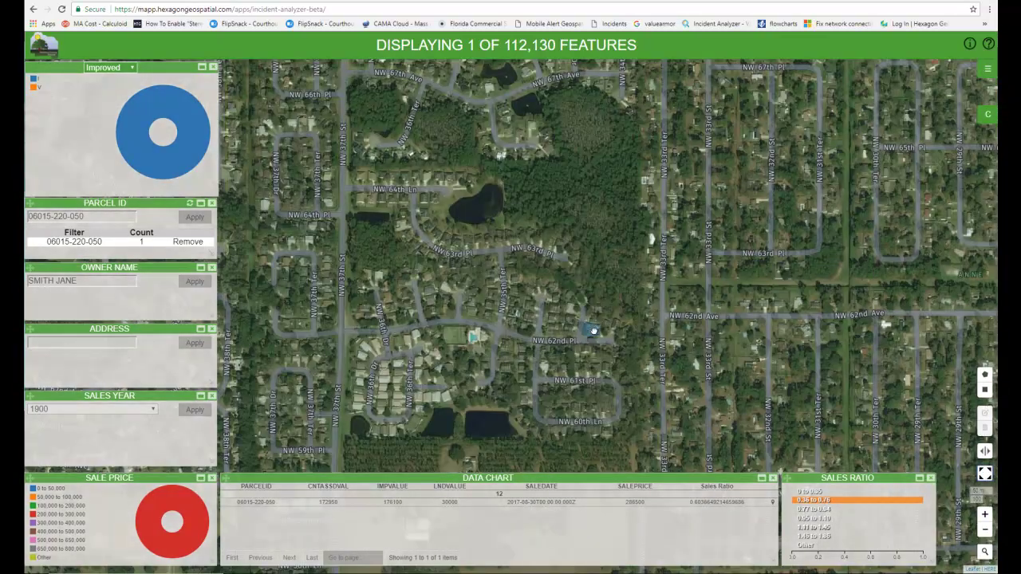
drag(512, 303, 551, 250)
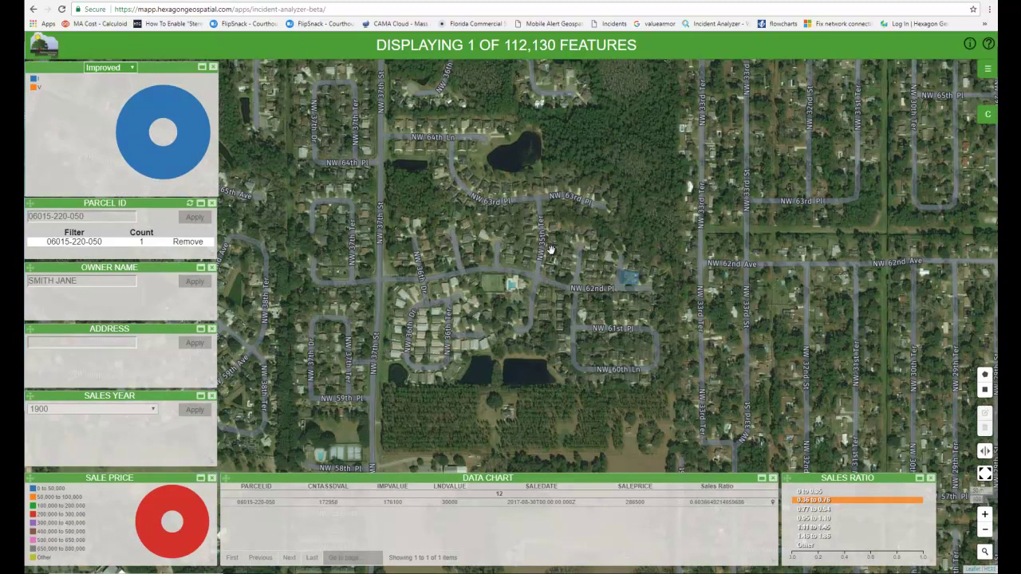
click(984, 390)
mouse_move(382, 120)
mouse_down()
mouse_move(638, 391)
mouse_move(699, 408)
mouse_up()
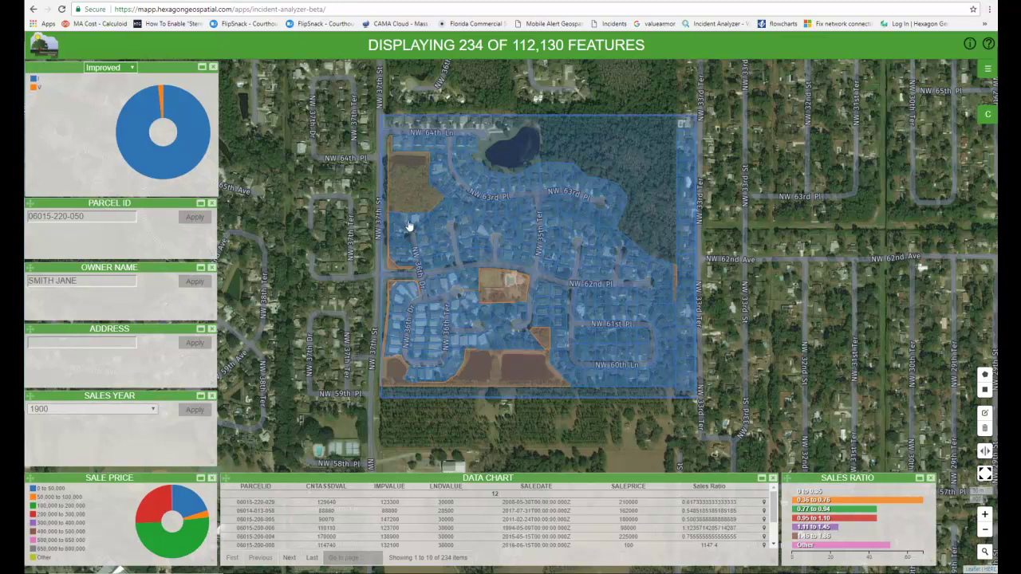
Limit the parcels in the drawn area to improved ones (I) with sales years 2018 and 2017.
click(142, 120)
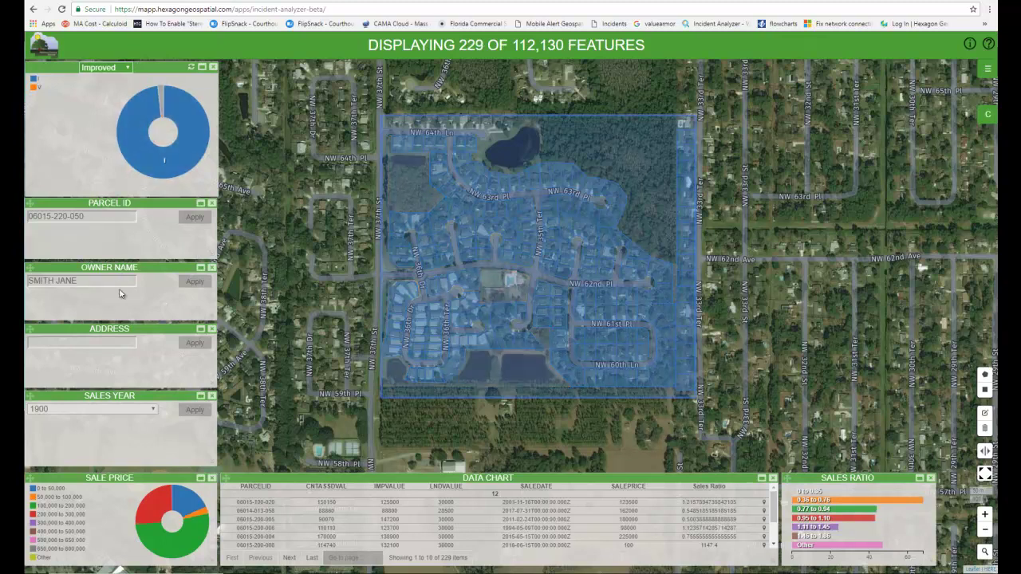
click(153, 412)
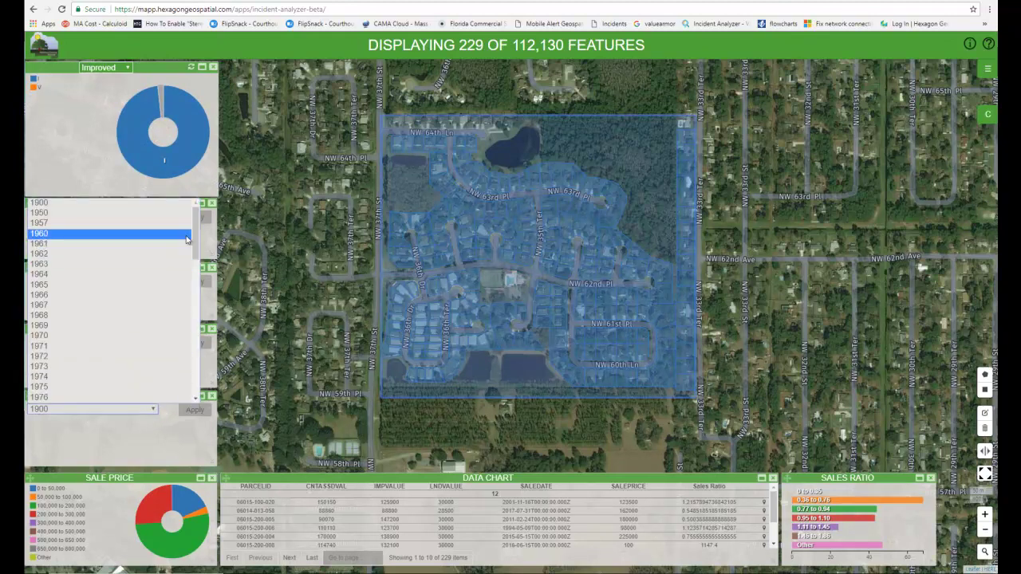
drag(194, 237, 195, 373)
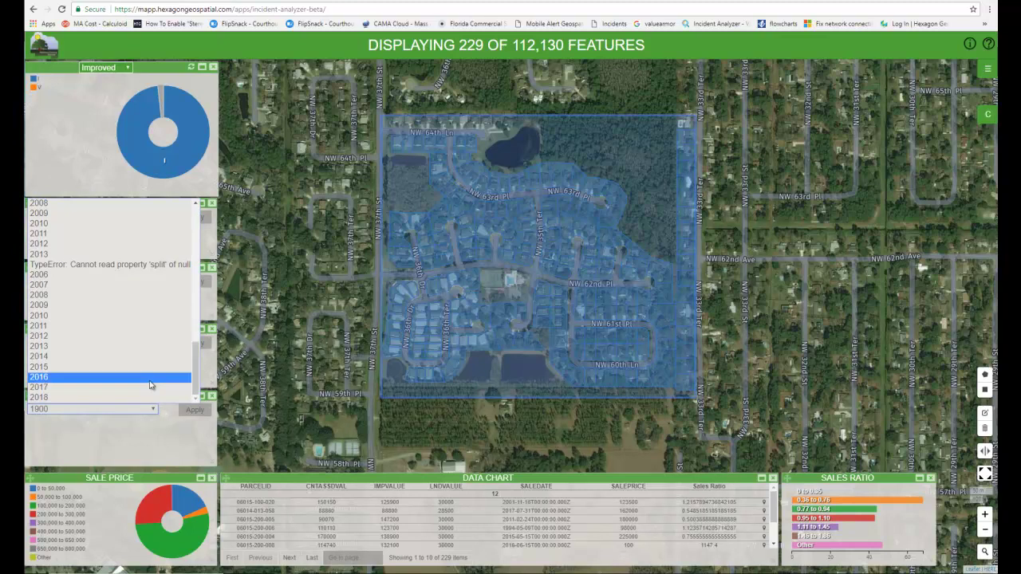
click(64, 398)
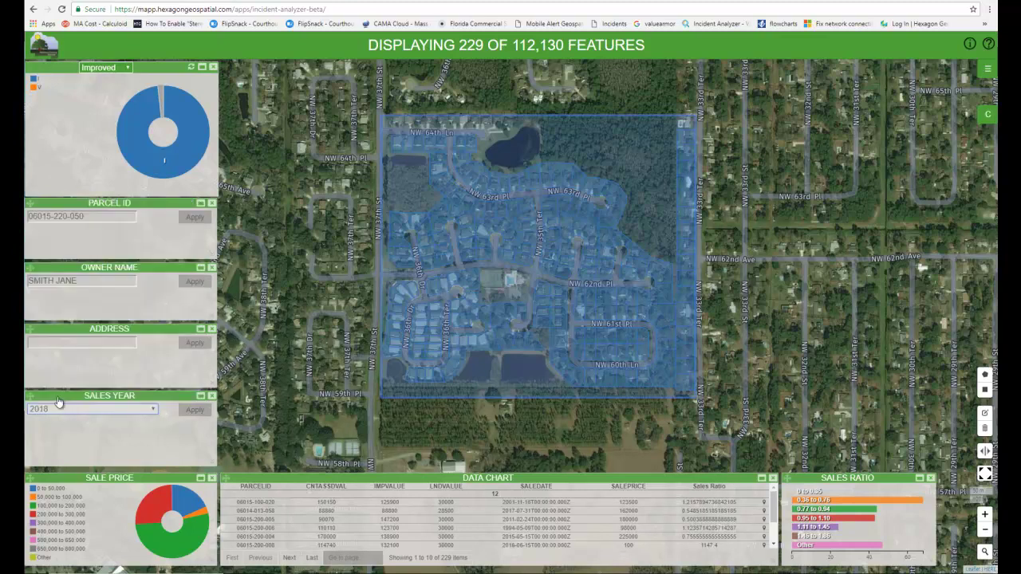
click(153, 412)
click(101, 389)
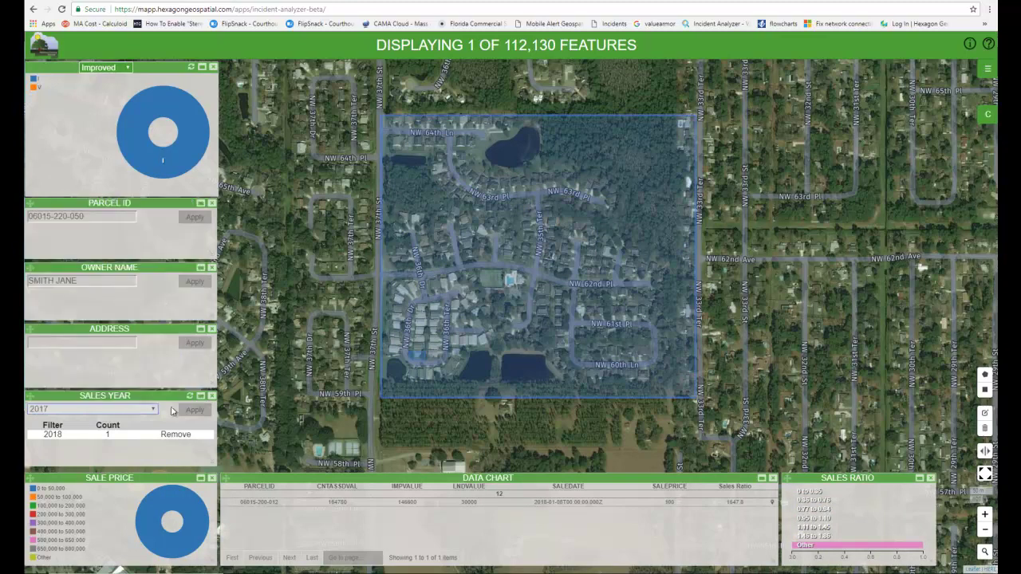
click(186, 411)
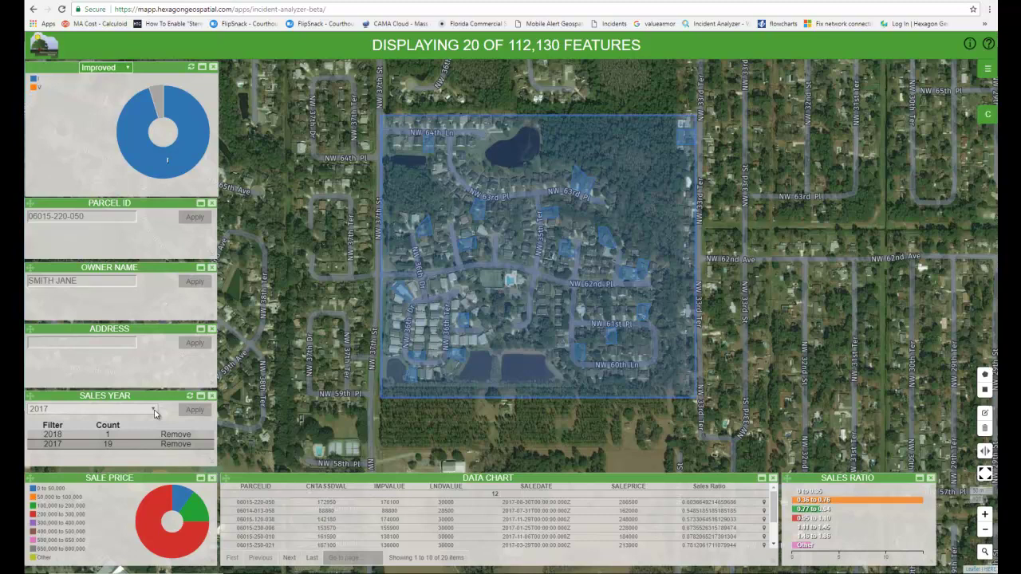
Switch the chart and parcel coloring to Sales Ratio, isolate the 0.36 to 0.76 range, and reset the chart's filter.
click(117, 69)
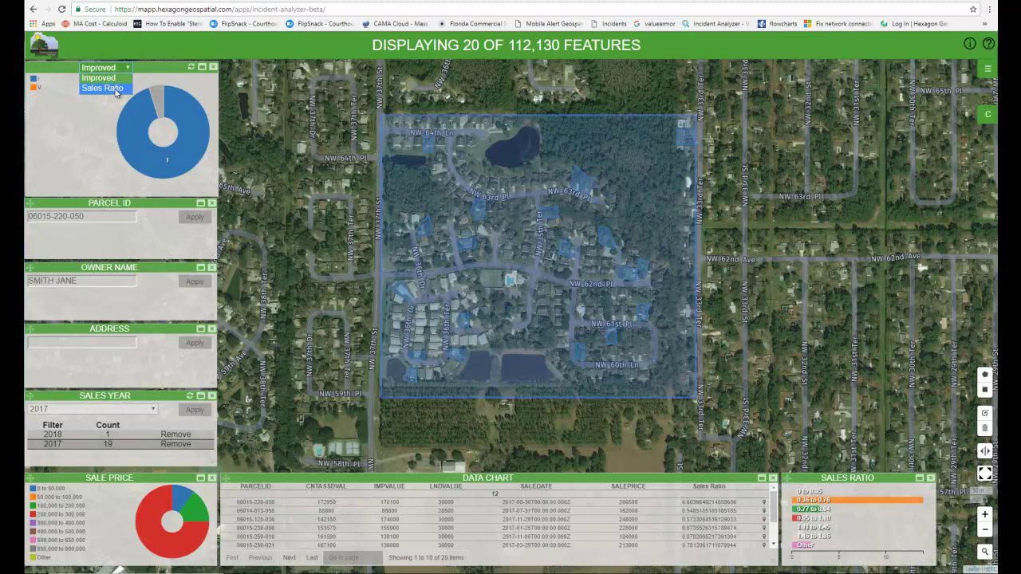
click(117, 89)
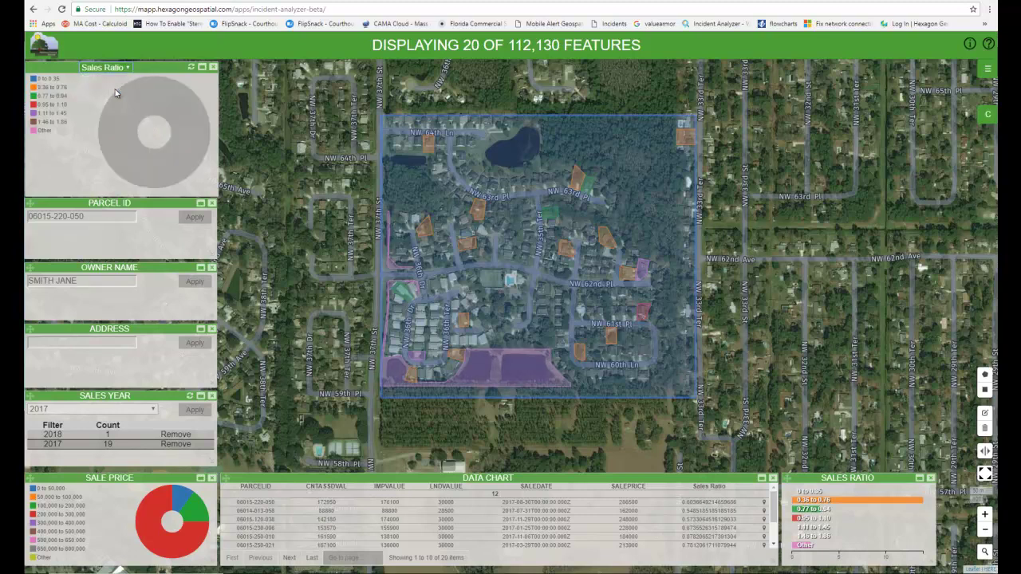
click(58, 90)
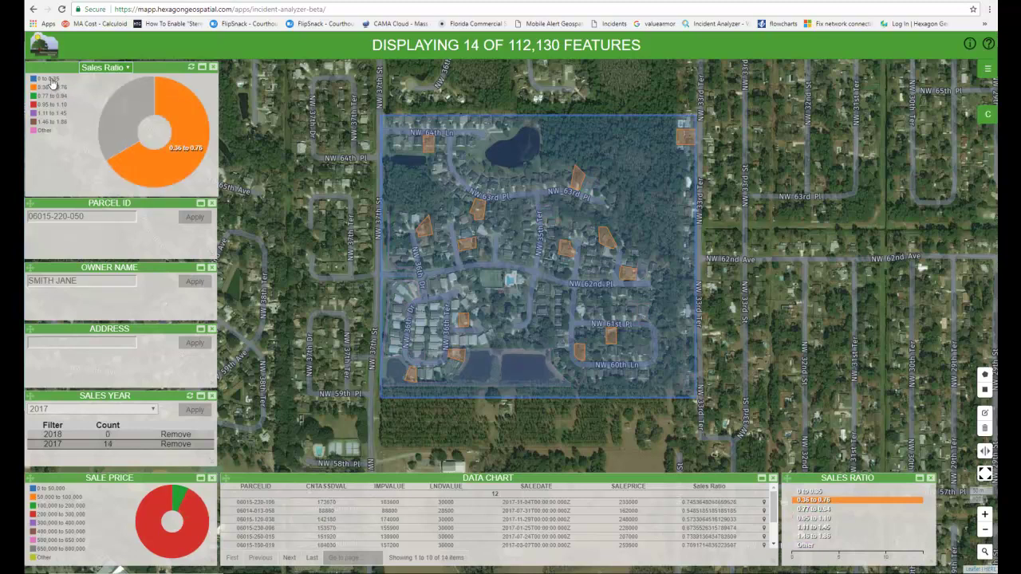
click(190, 68)
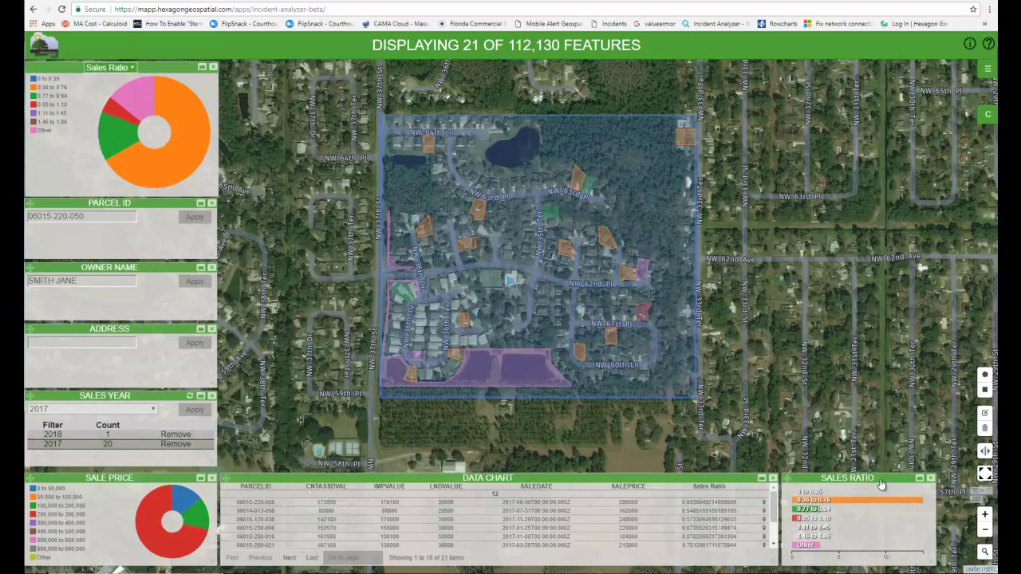
Filter the parcels in the drawn area to the Sales Ratio ranges 0 to 0.35 and 0.36 to 0.76.
mouse_move(793, 520)
click(49, 80)
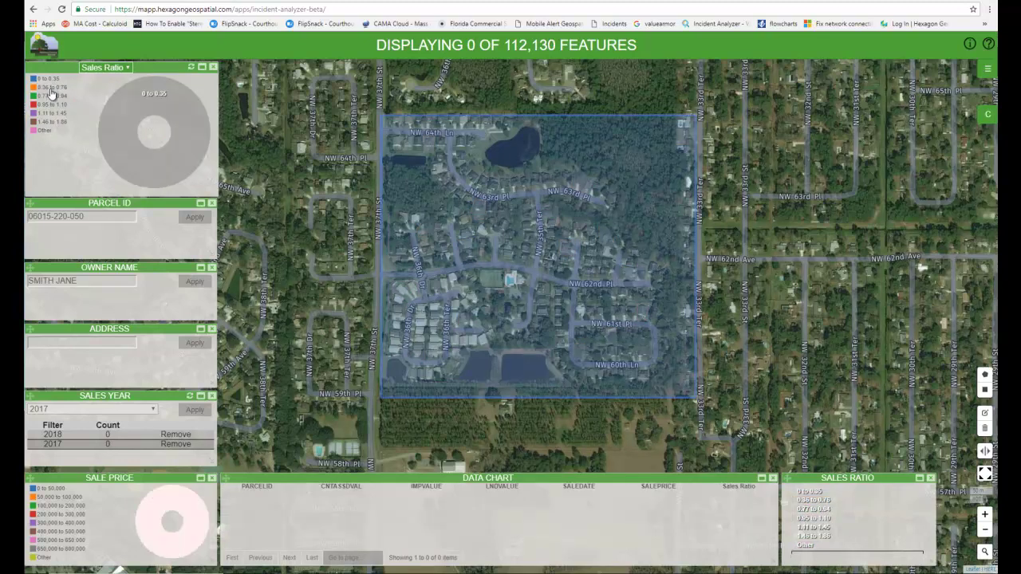
click(51, 88)
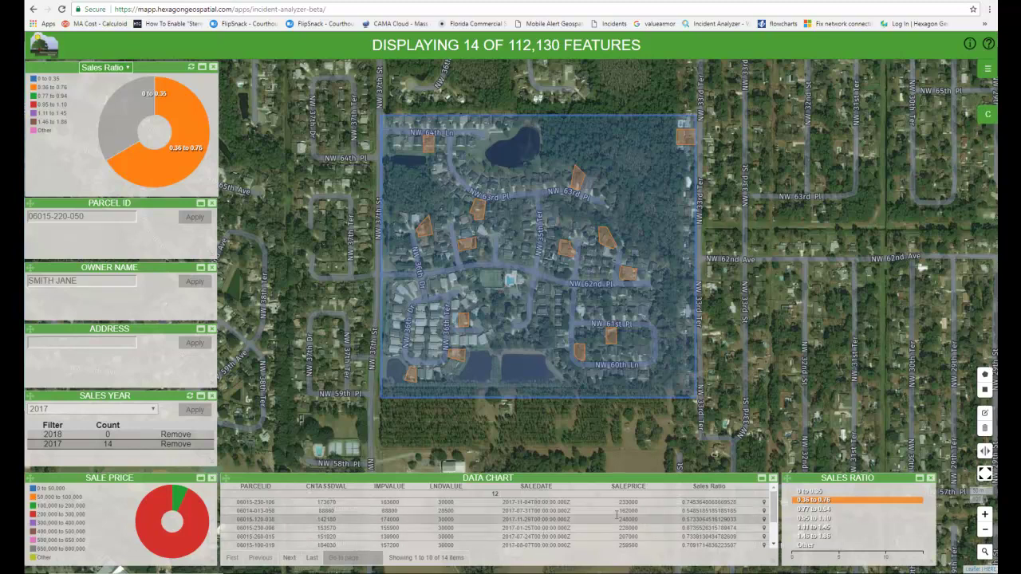
Zoom to the first parcel in the data chart, inspect its attribute details, and return to the whole drawn area.
click(763, 504)
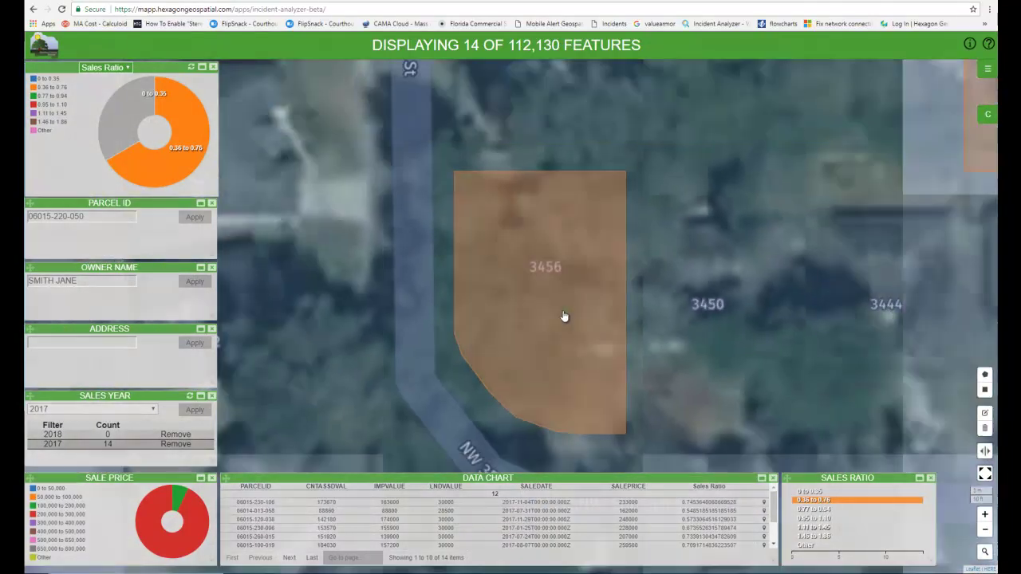
click(564, 317)
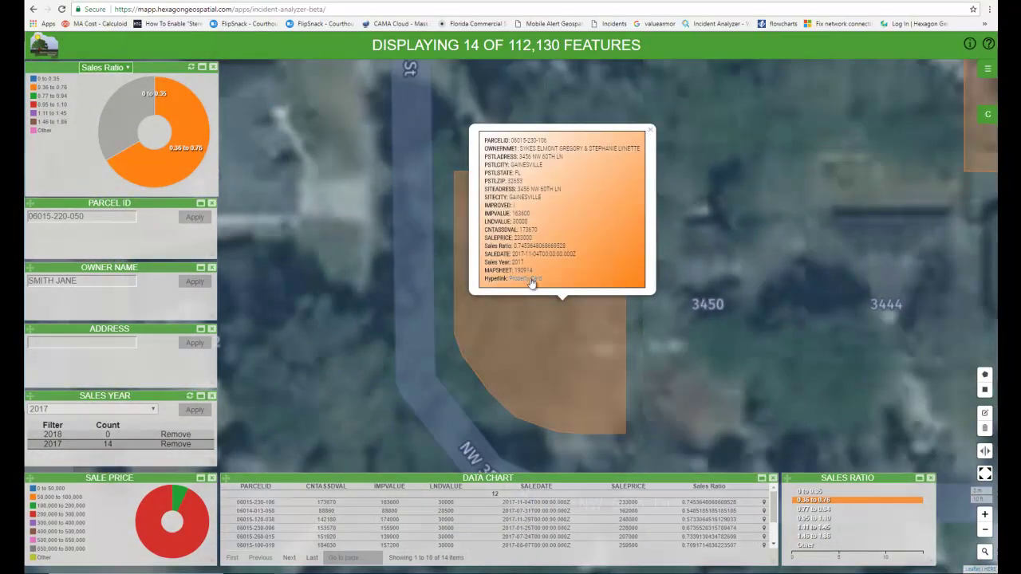
click(651, 130)
scroll(618, 273, down, 2)
scroll(619, 273, down, 2)
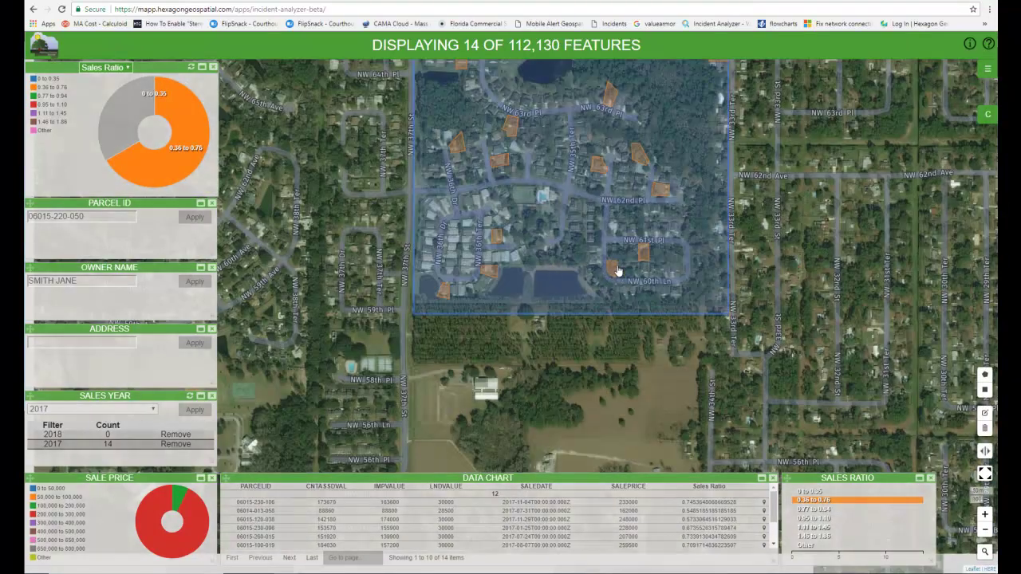
drag(549, 318, 542, 391)
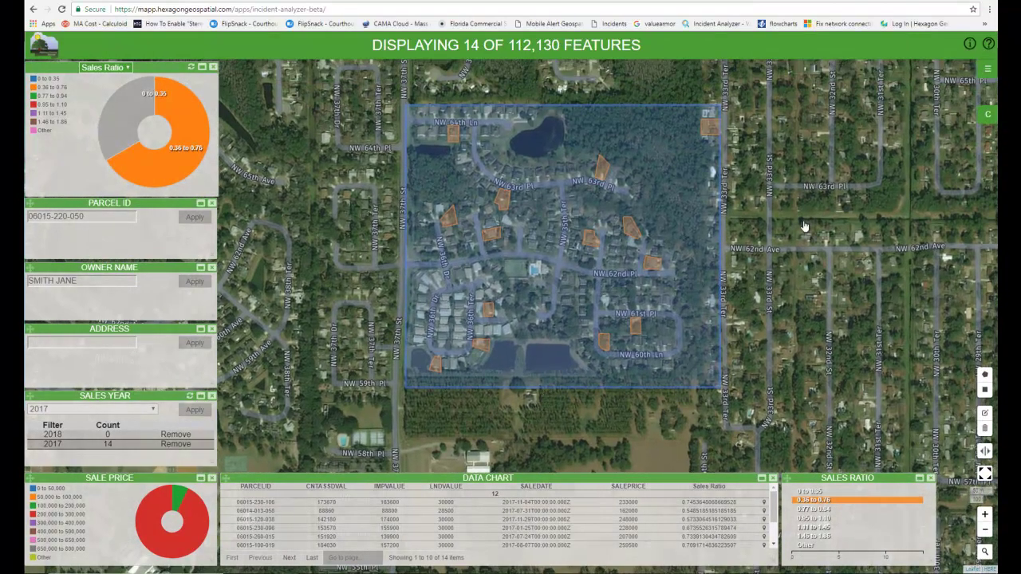
Export the filtered parcels' attribute data as a CSV file named "export al" in the Downloads folder.
click(987, 70)
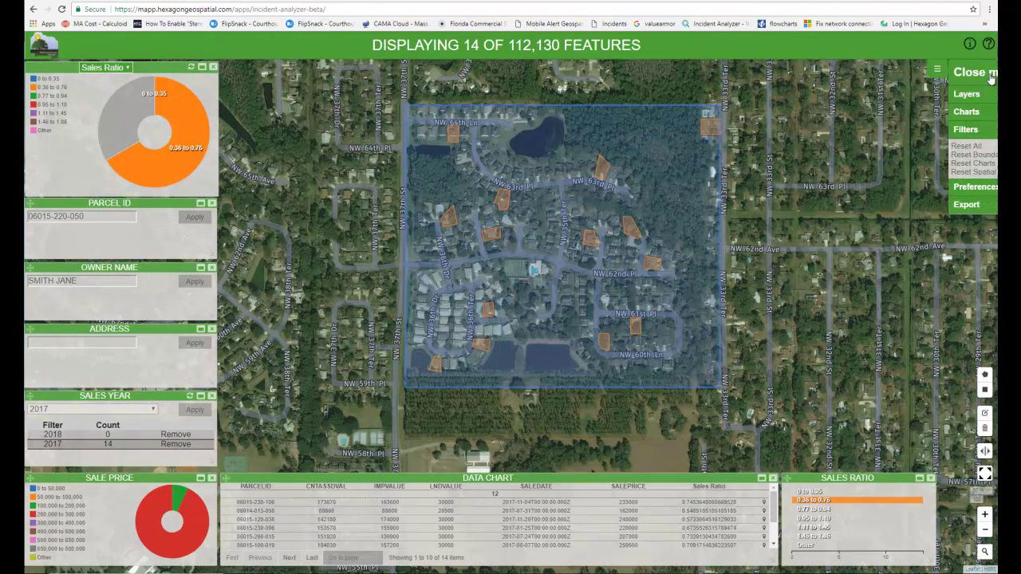
click(971, 208)
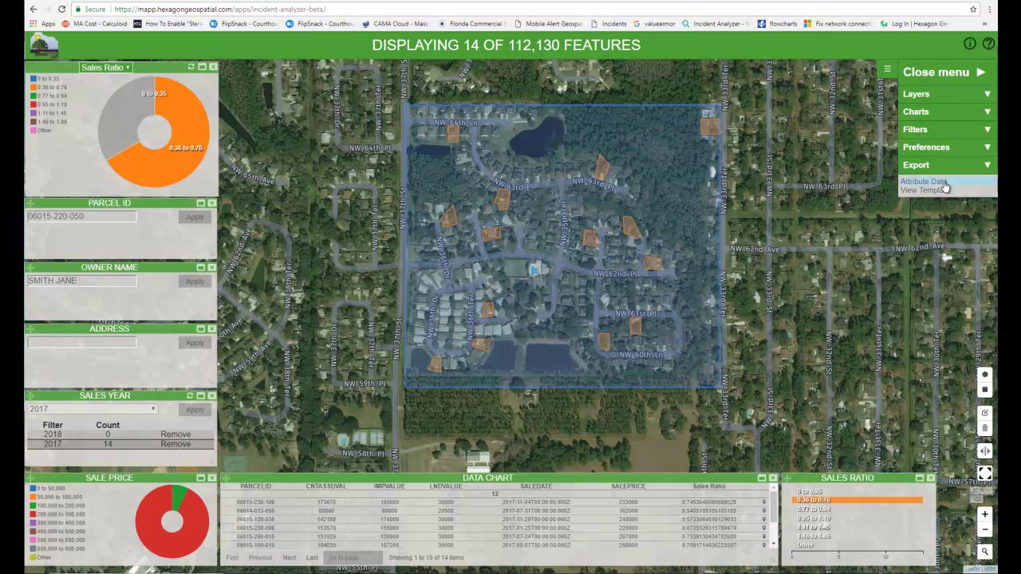
click(945, 183)
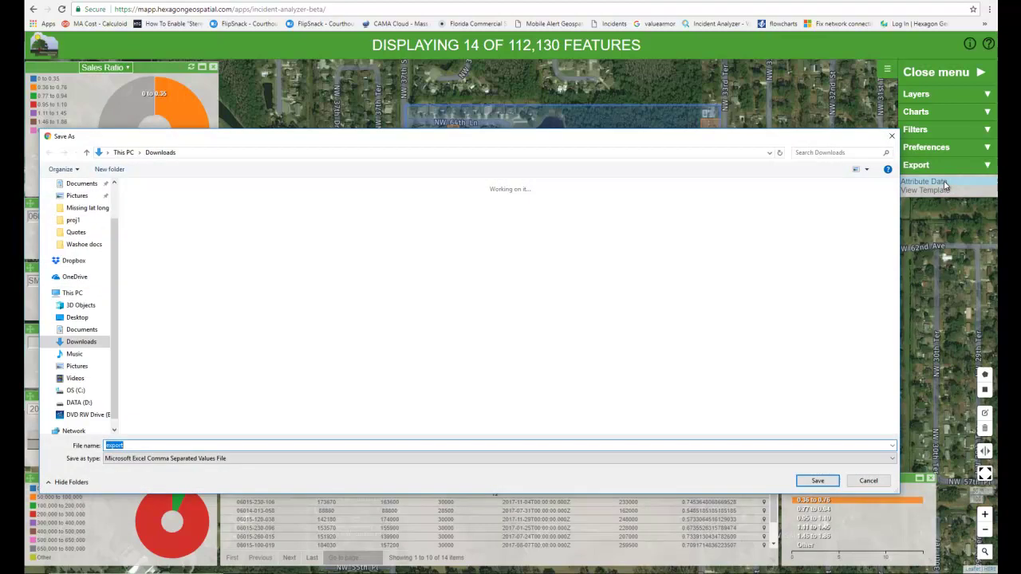
click(182, 445)
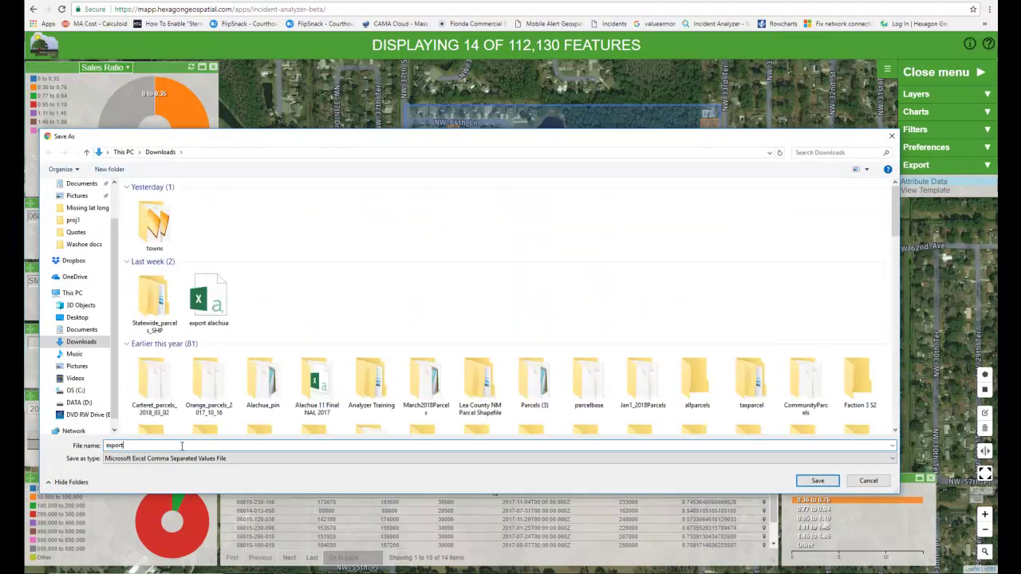
text(al)
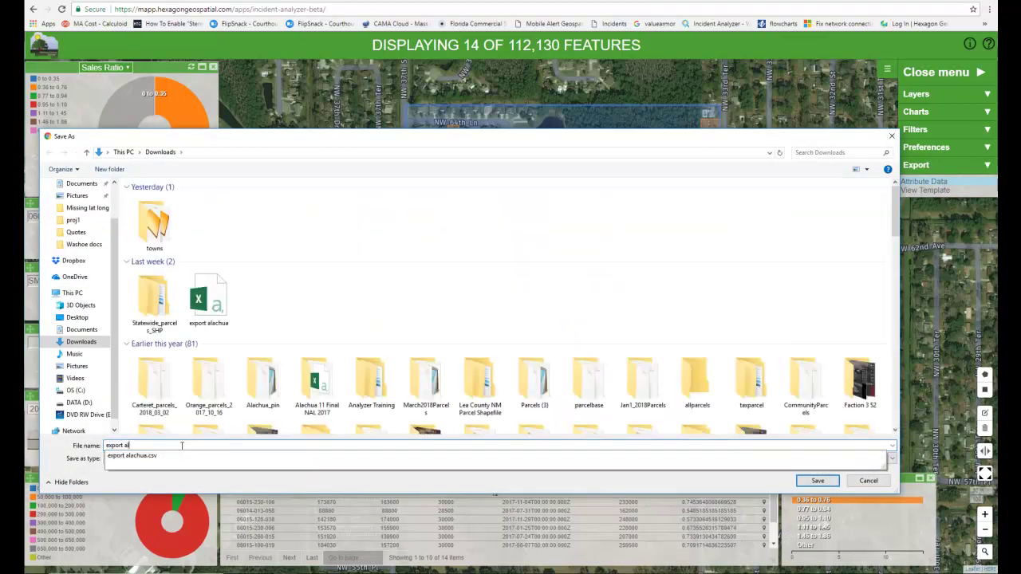
click(814, 481)
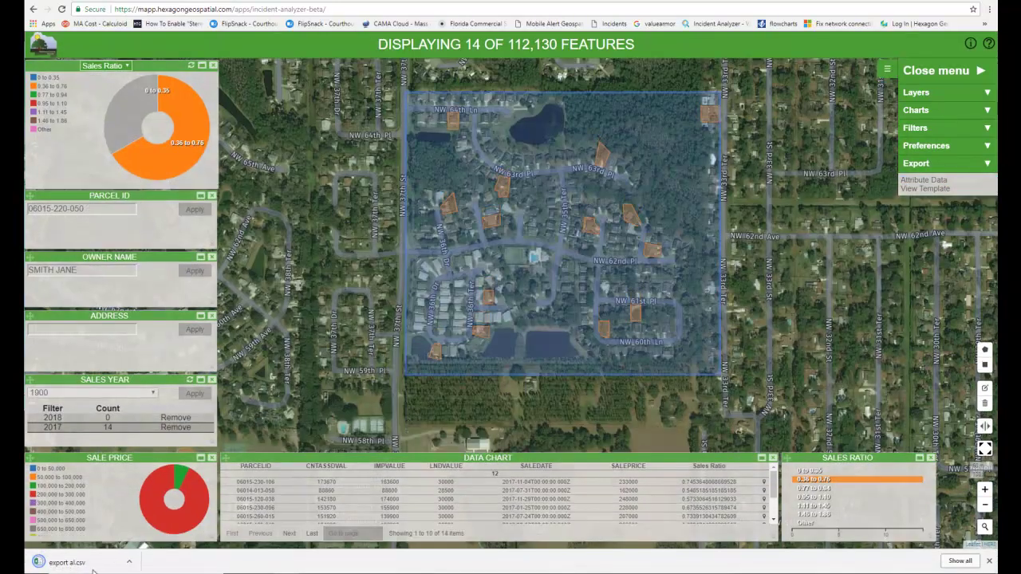
Open the exported CSV in Excel, enlarge the window to review the parcel rows and columns, and close it.
click(87, 563)
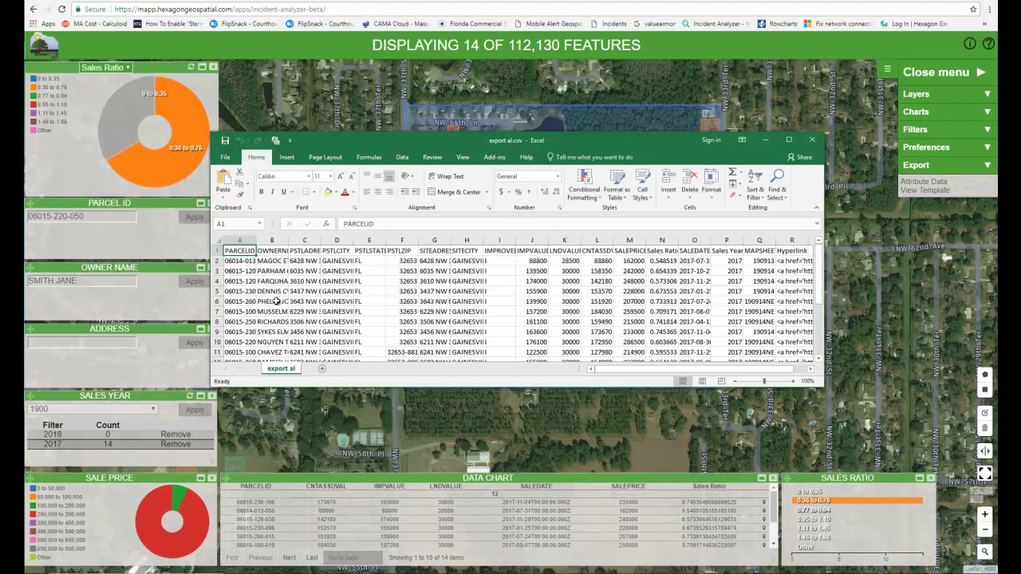
drag(408, 148, 425, 154)
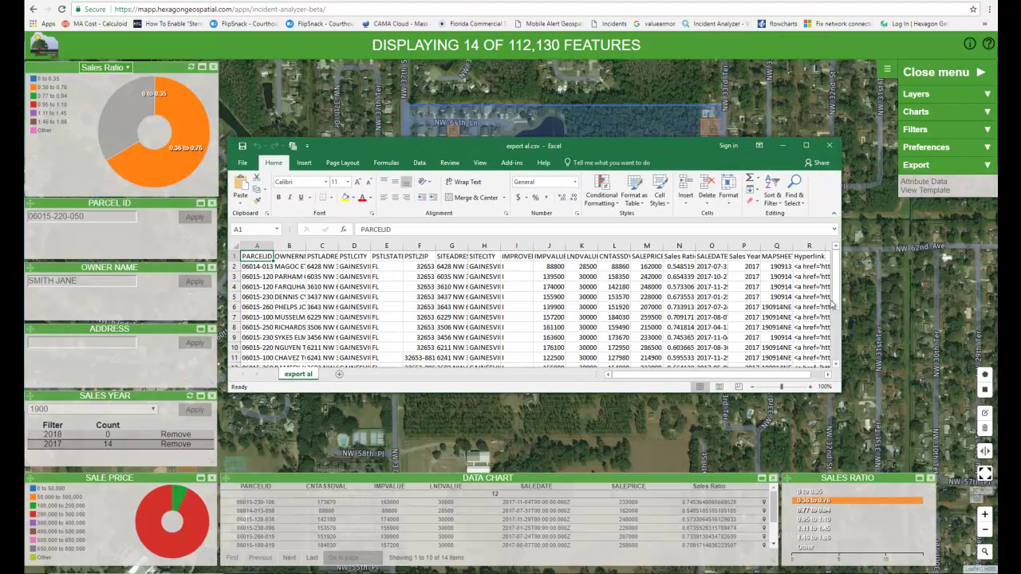
drag(844, 394, 927, 464)
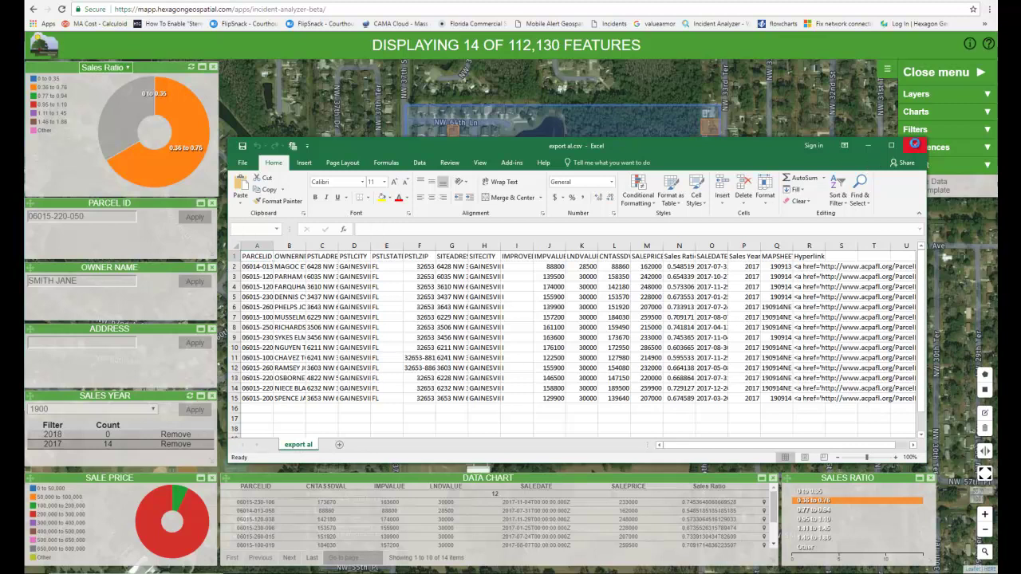
click(915, 144)
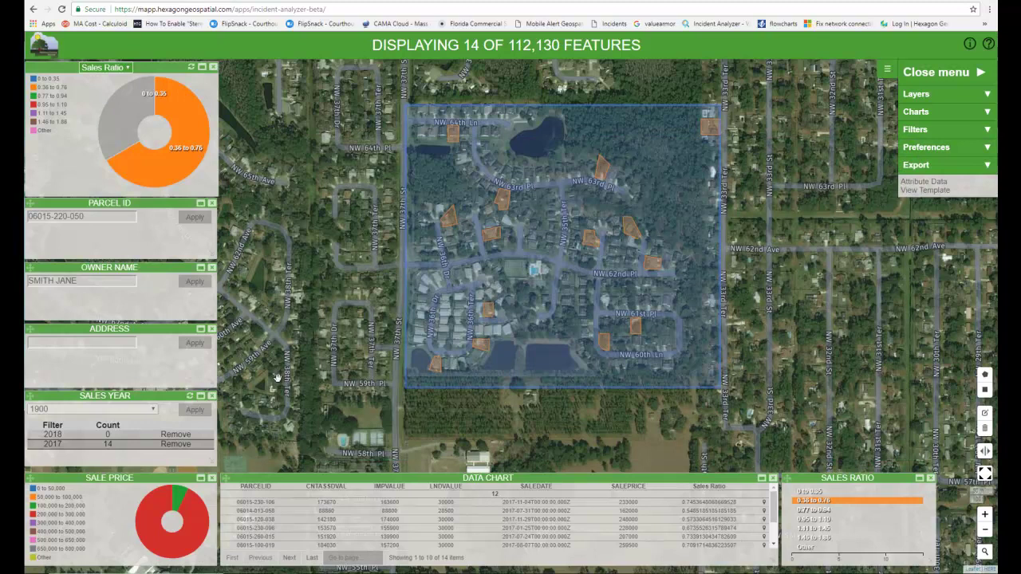
Reset all filters and switch the main chart and parcel coloring back to Improved.
click(944, 131)
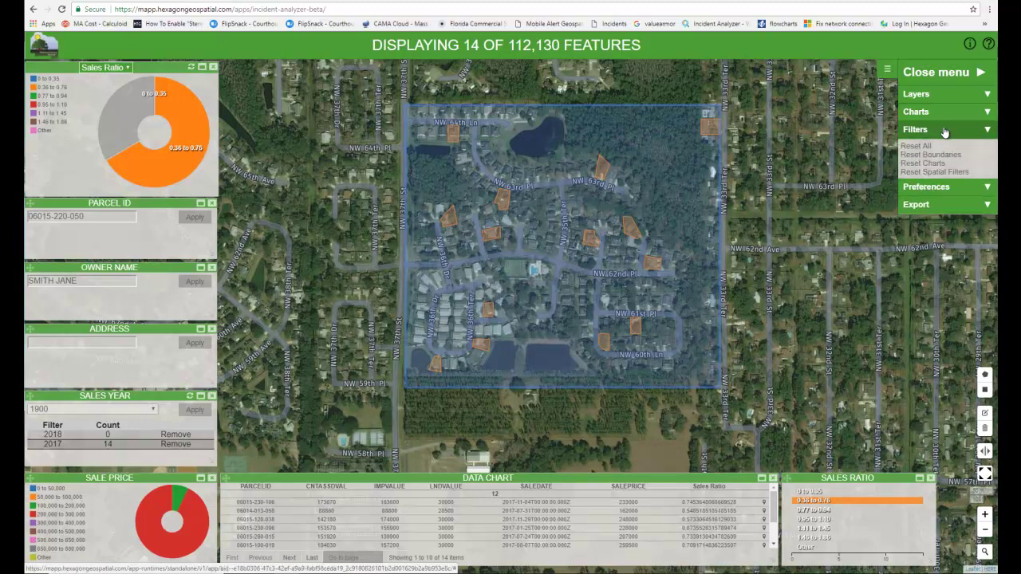
click(918, 147)
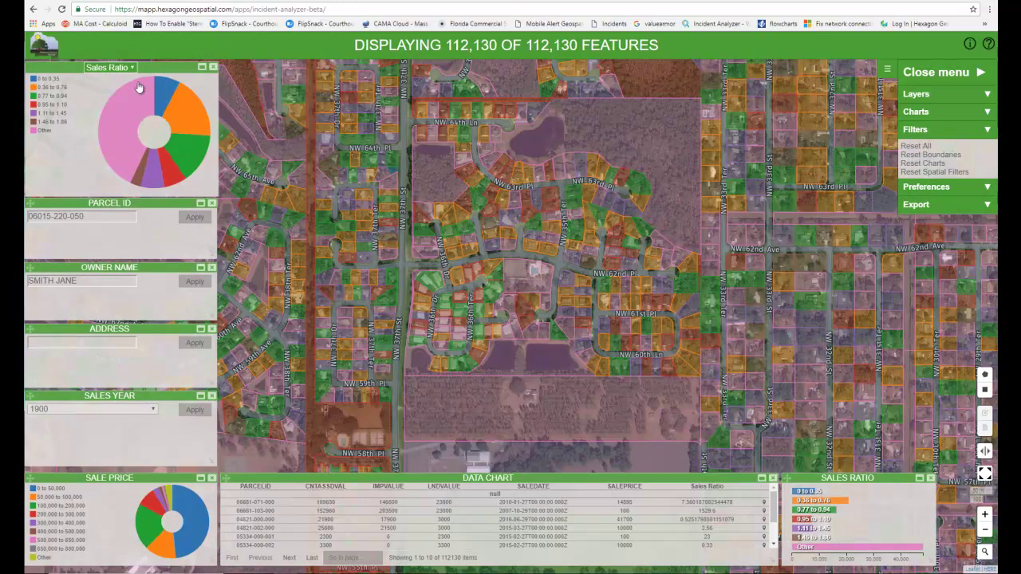
click(123, 69)
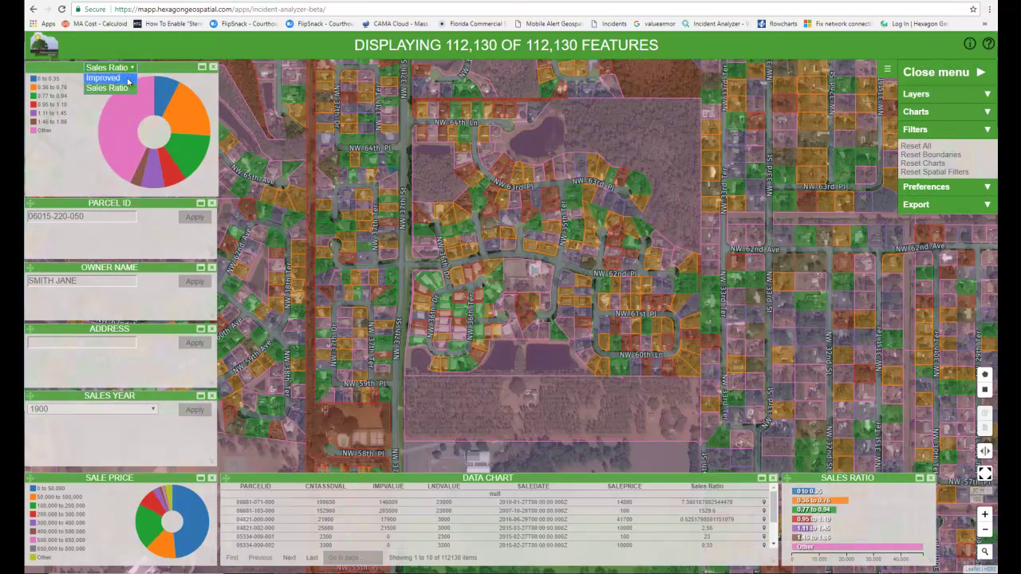
click(103, 77)
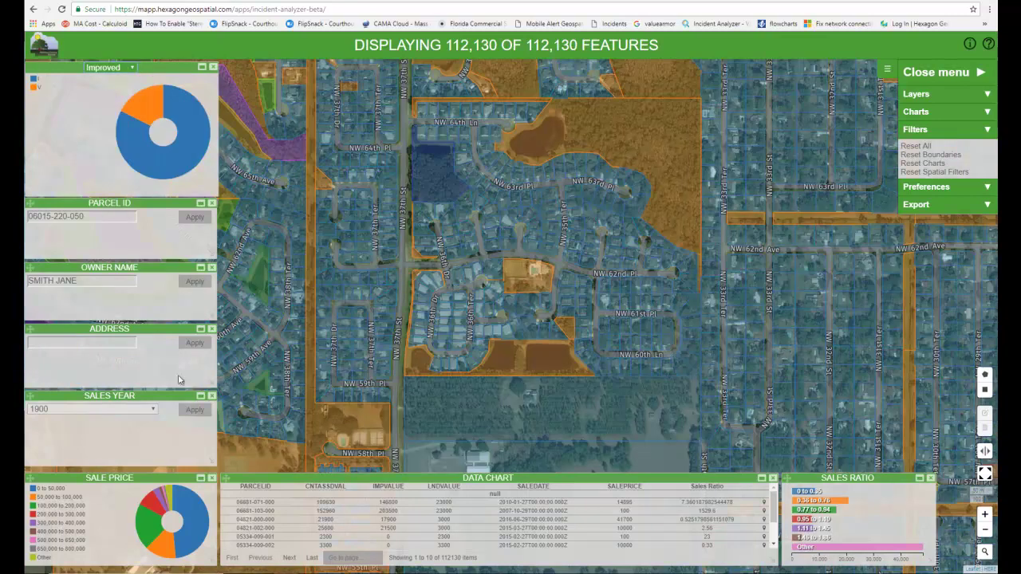
click(902, 73)
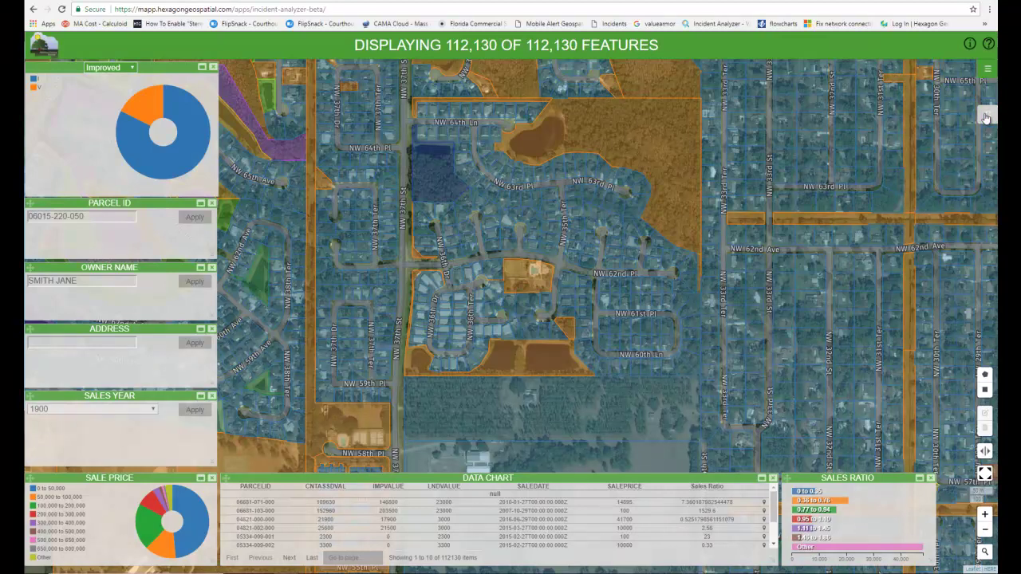
Filter all parcels by use code 00100 and by the appraised value ranges 100,000 to 200,000 and 200,000 to 300,000.
click(986, 117)
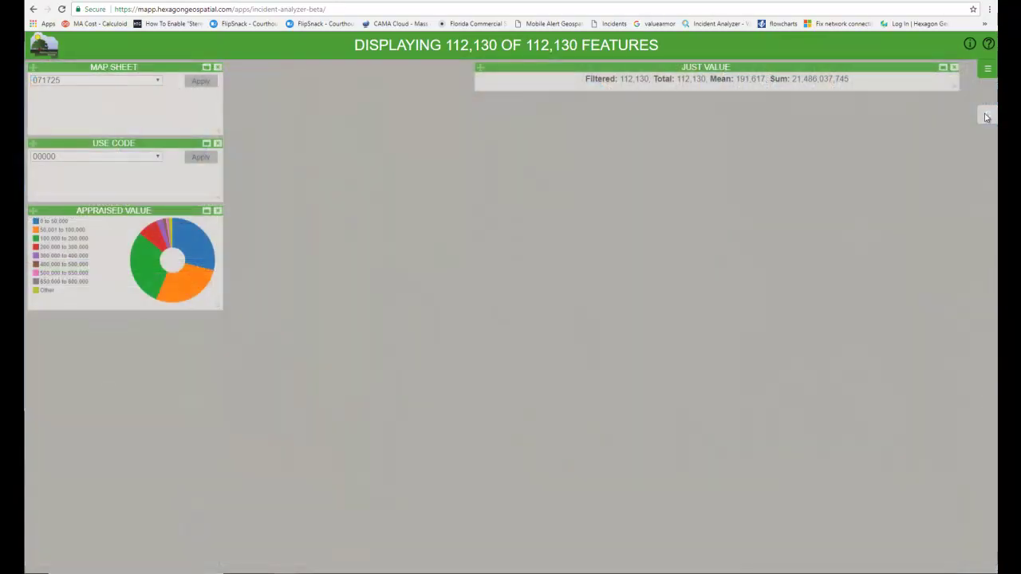
click(100, 155)
click(82, 180)
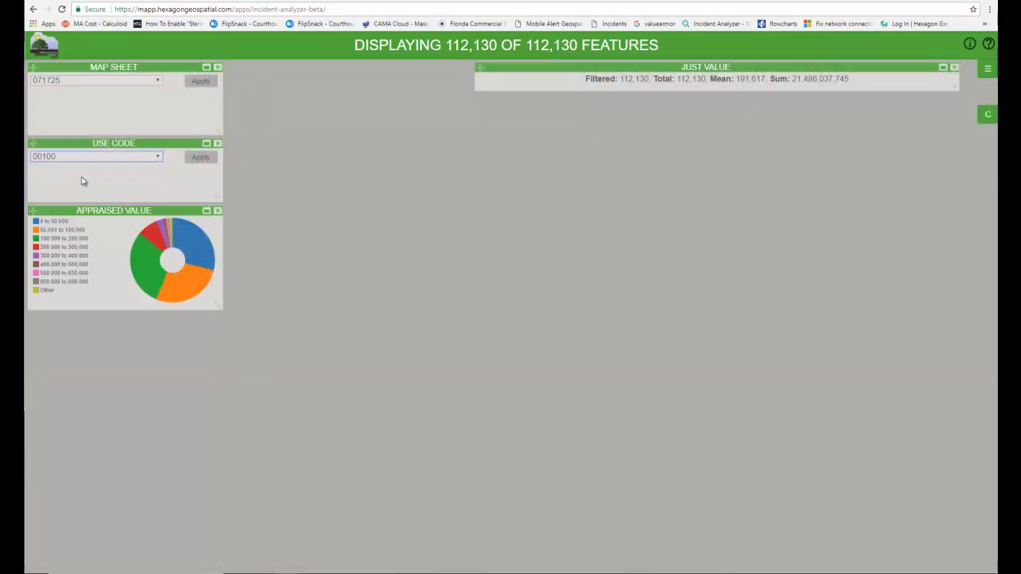
click(198, 160)
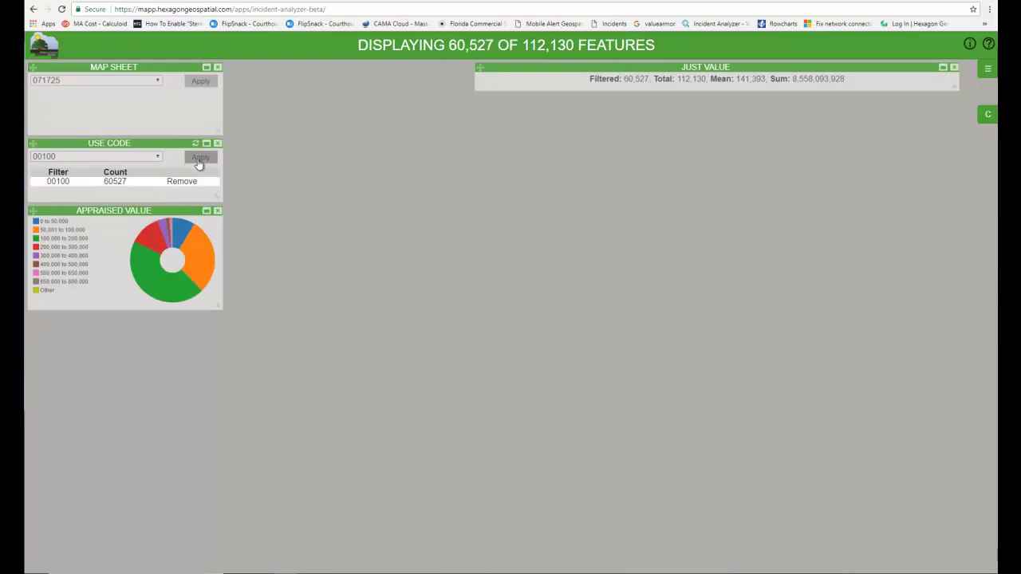
click(56, 239)
click(55, 249)
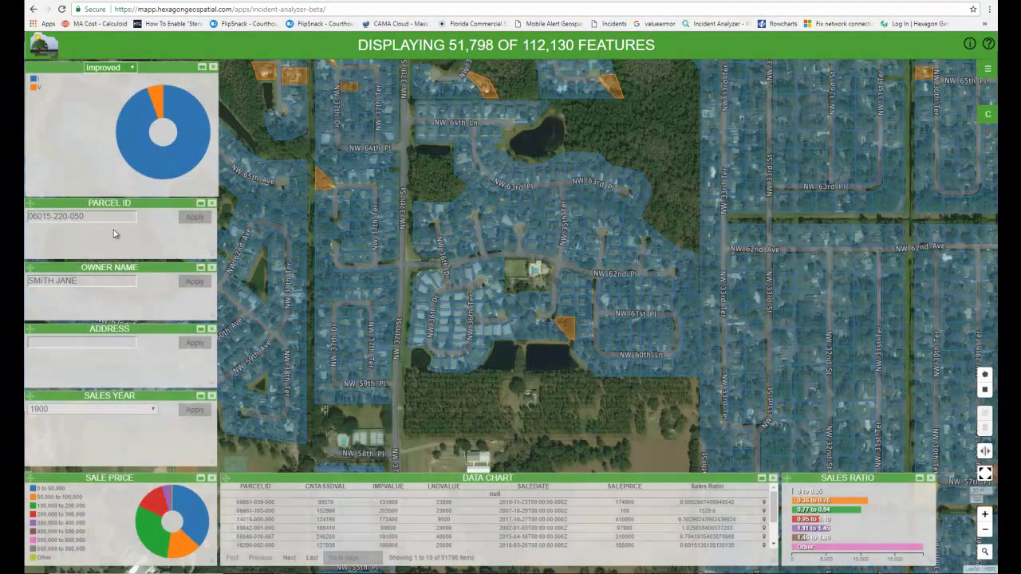
Limit the remaining parcels to the sales years 2018 and 2017.
click(96, 409)
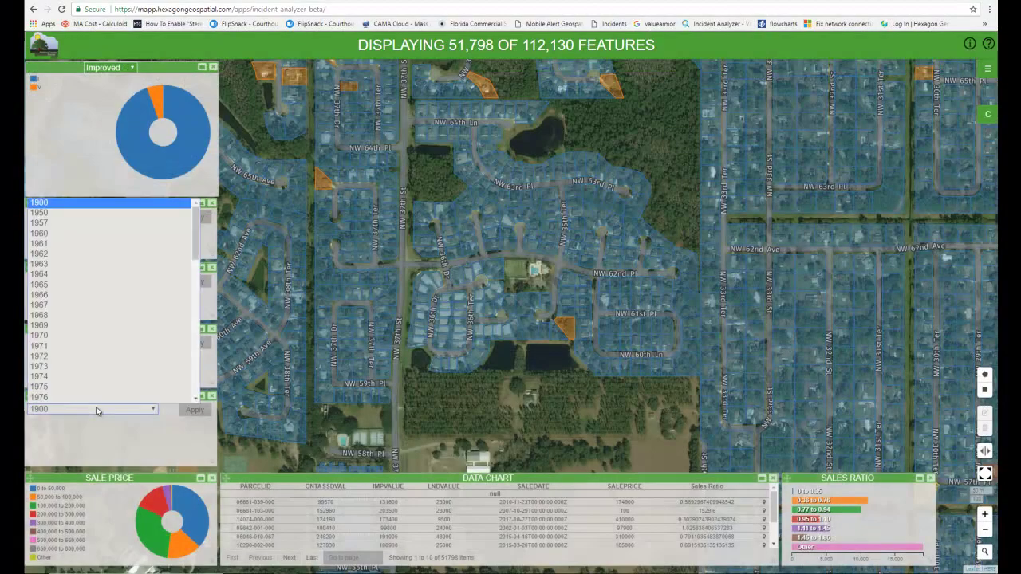
scroll(76, 391, down, 15)
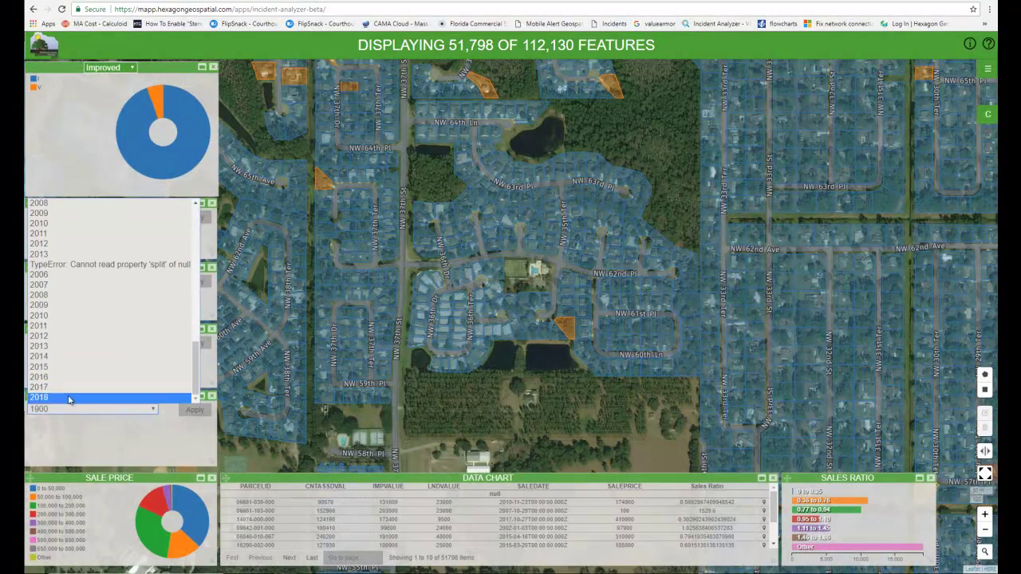
click(72, 398)
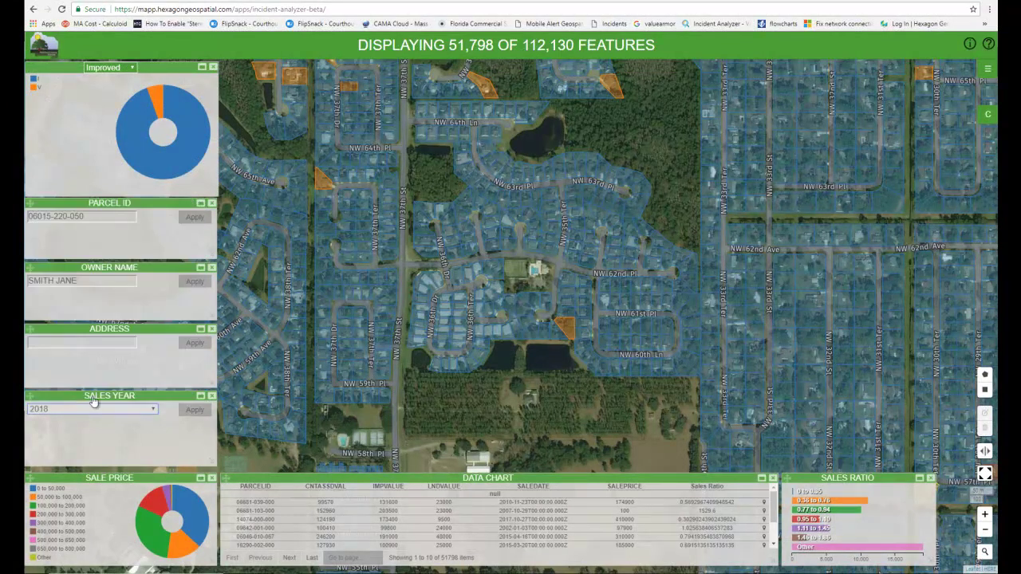
click(154, 411)
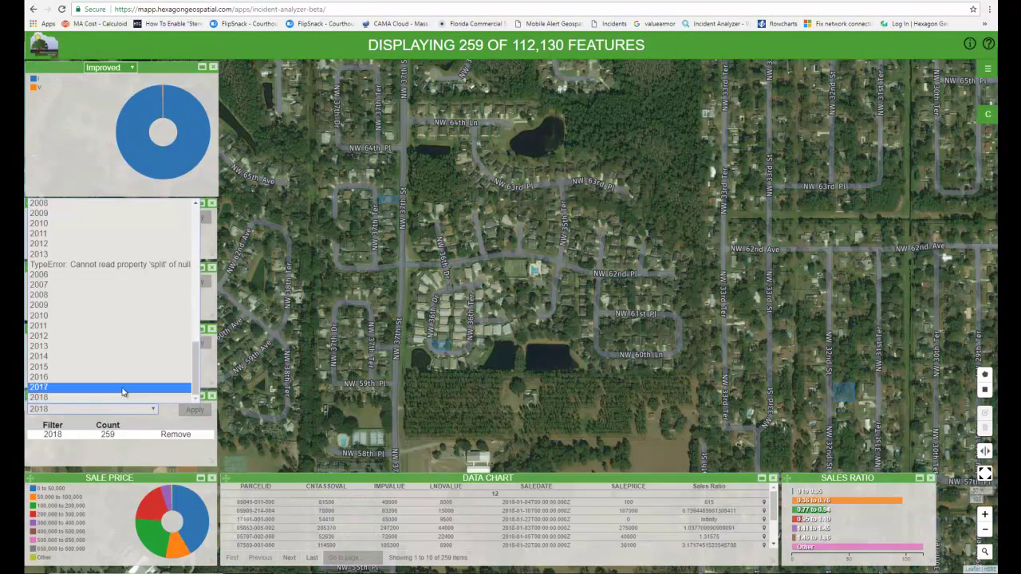
click(126, 391)
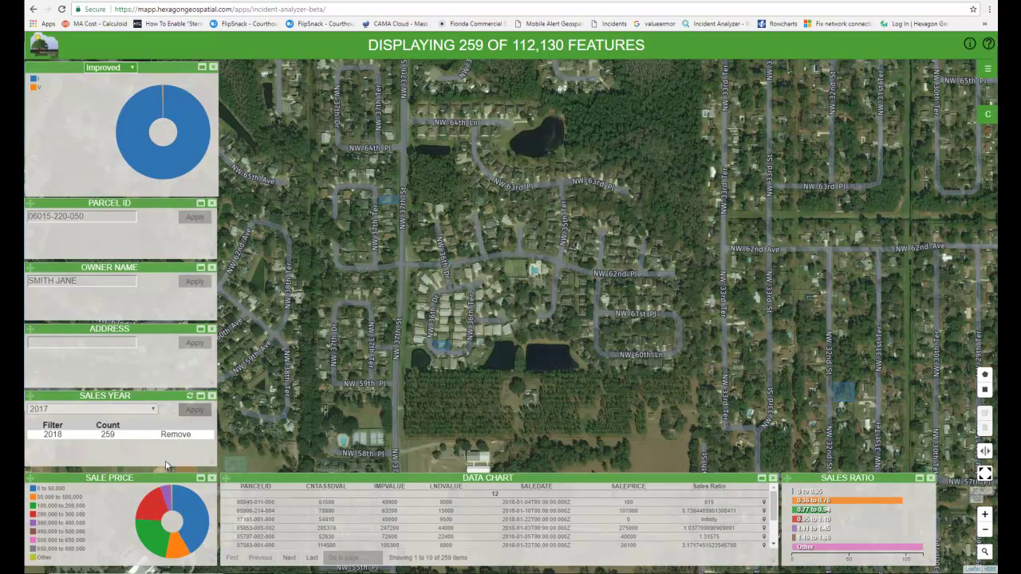
Filter the parcels to the sale price ranges 100,000 to 200,000, 200,000 to 300,000 and 300,000 to 400,000.
click(58, 507)
click(58, 515)
click(59, 524)
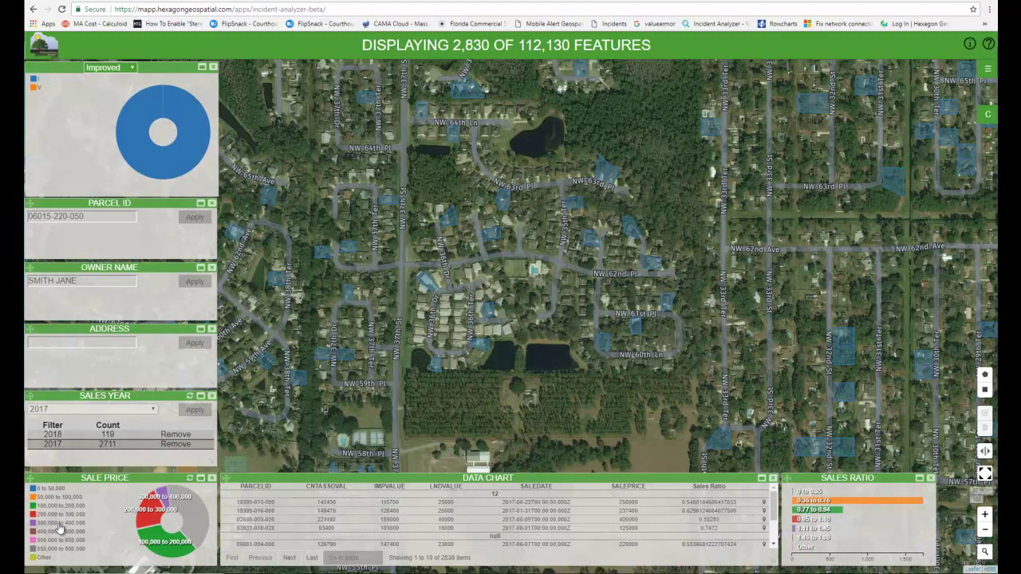